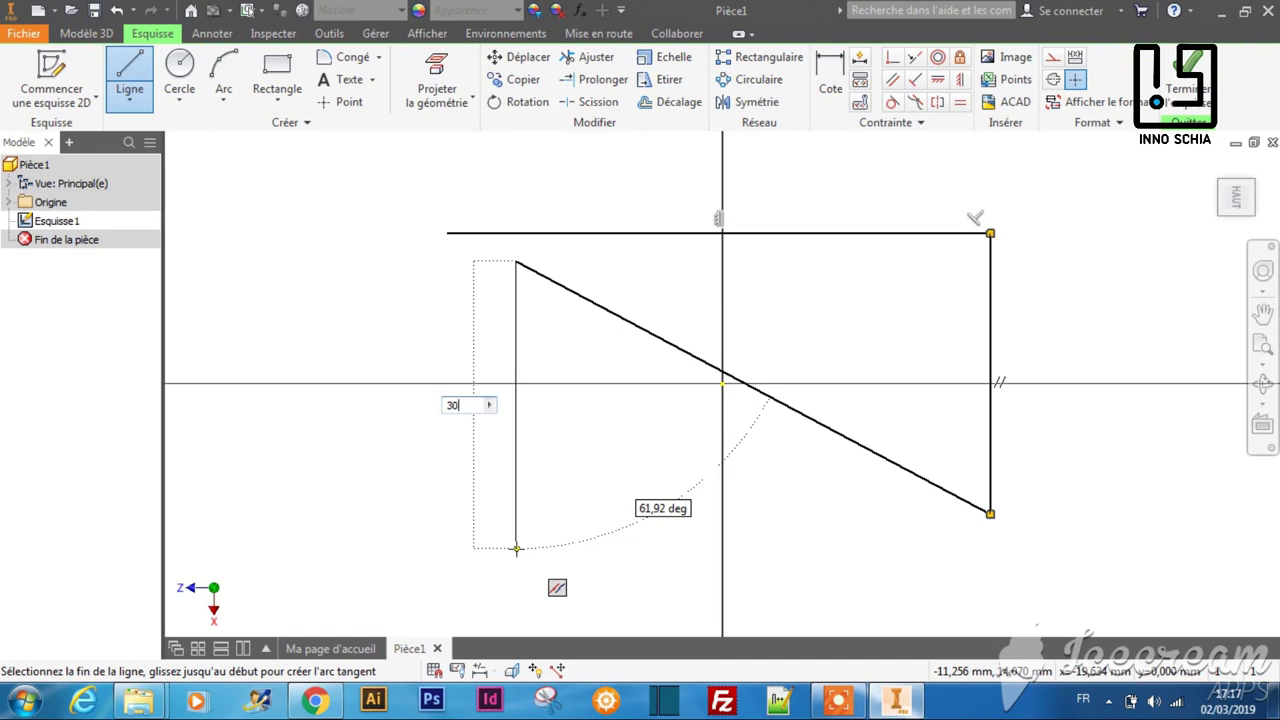
- Set the vertical line's length to 30 mm and close the profile with a perpendicular base about 4.7 mm wide and an outer vertical side
{"action": "key", "text": "Return"}
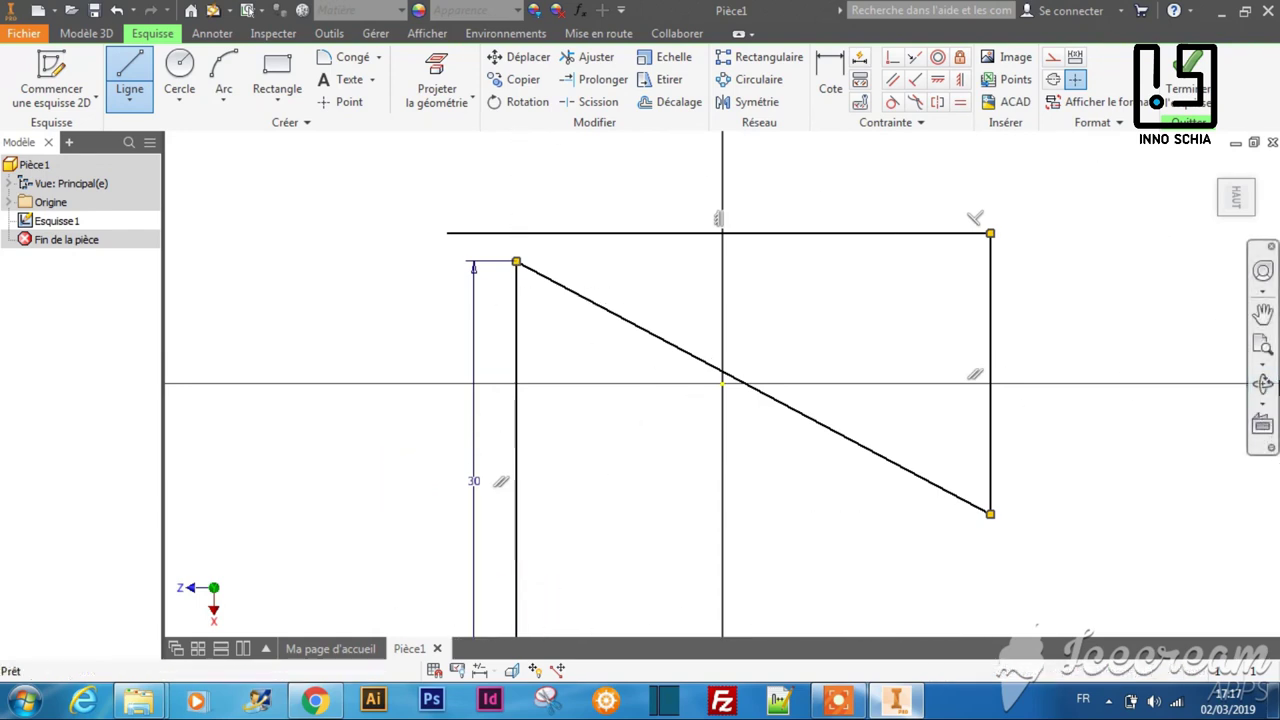
{"action": "left_click", "coordinate": [1260, 366]}
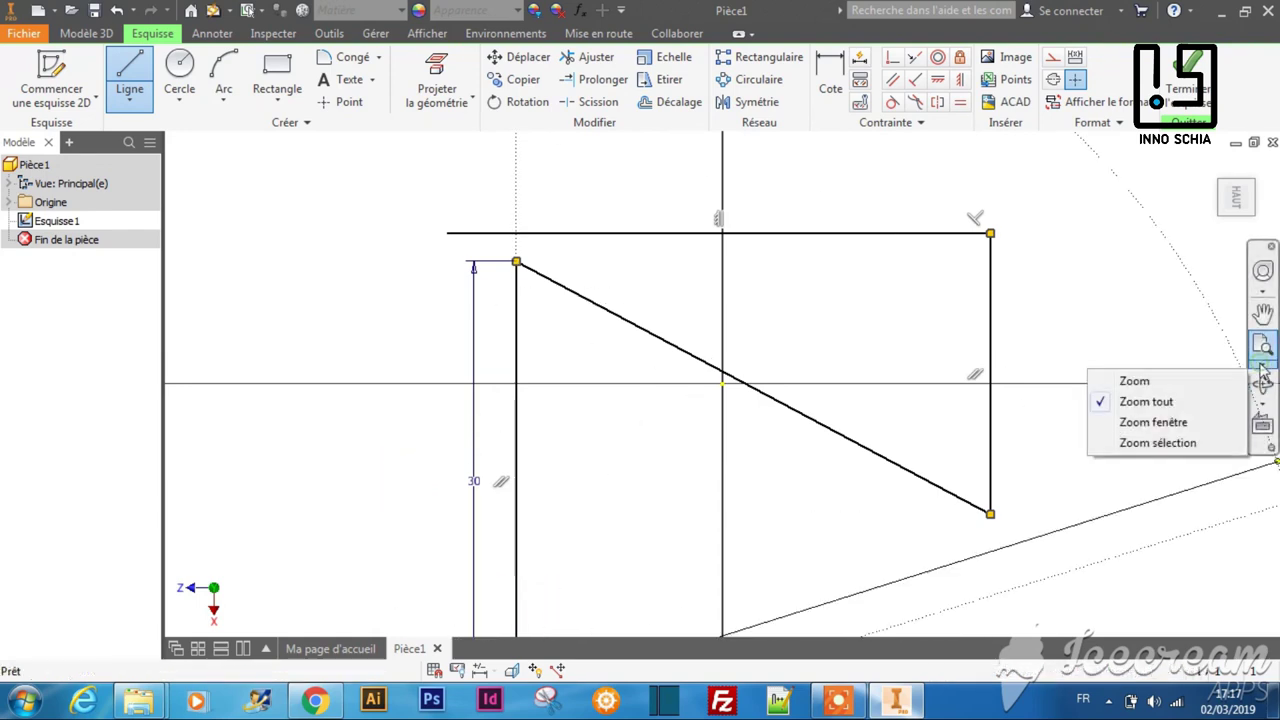
{"action": "left_click", "coordinate": [1162, 403]}
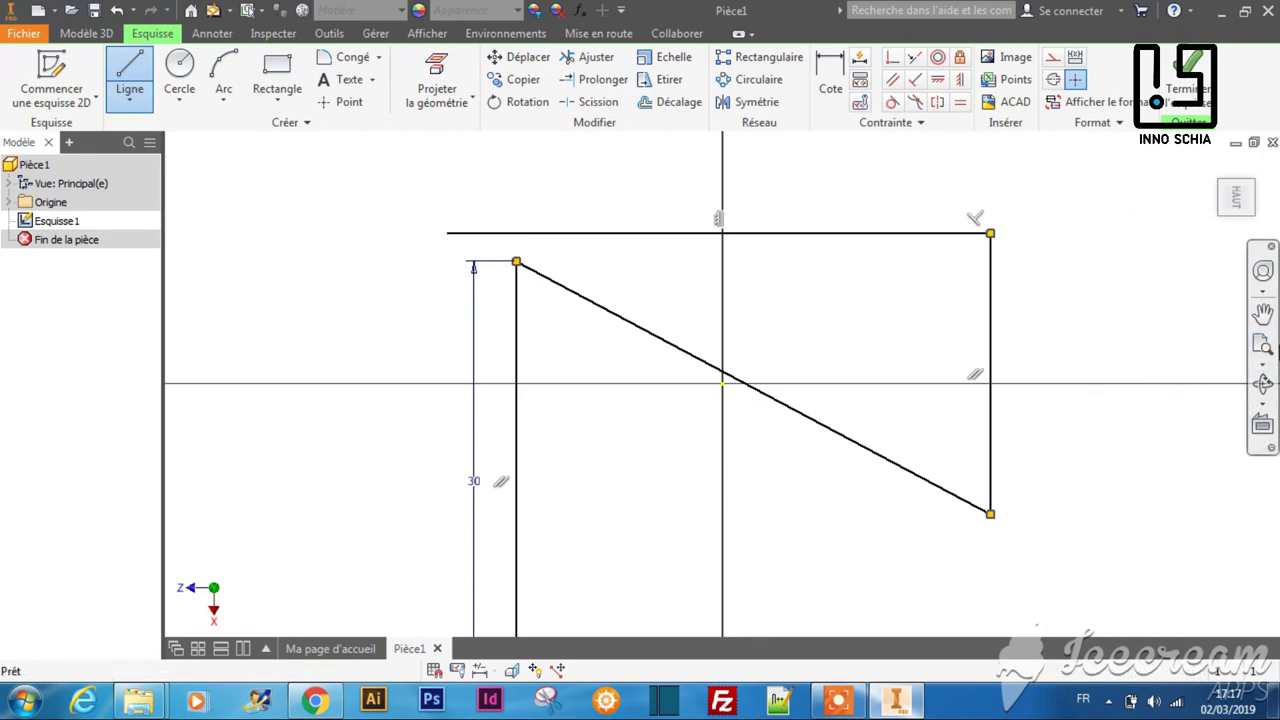
{"action": "left_click", "coordinate": [1263, 345]}
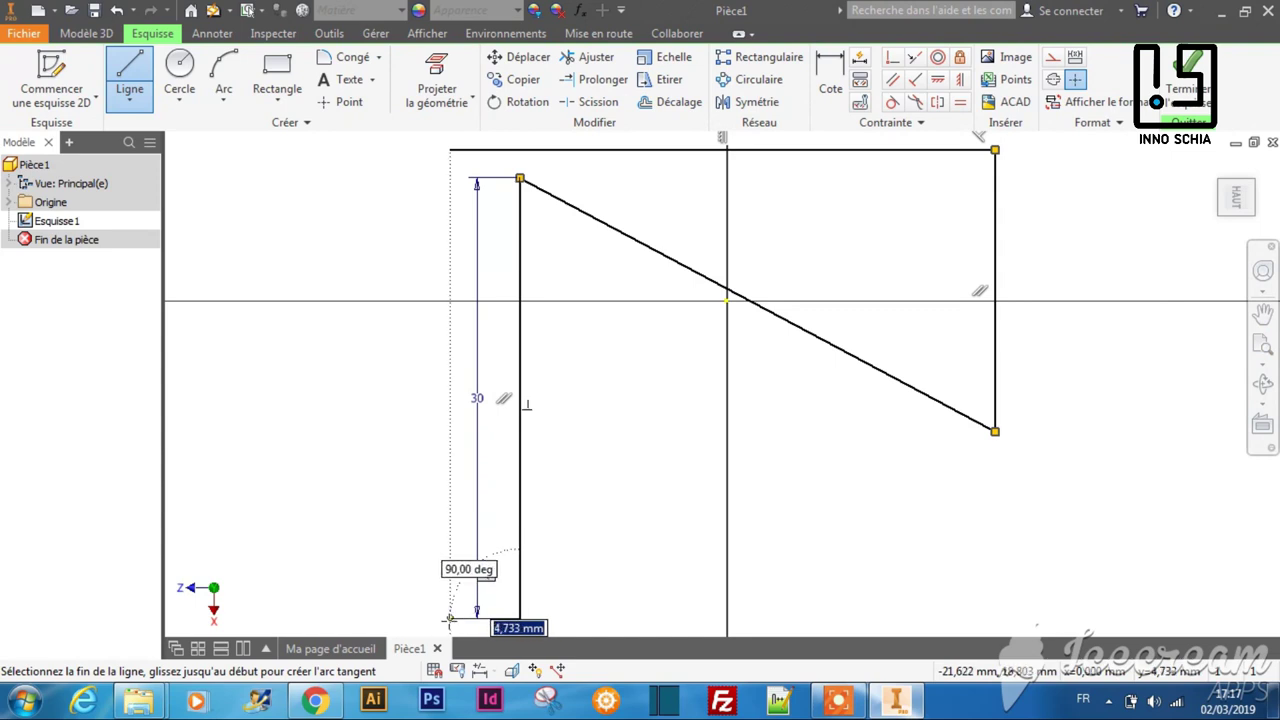
{"action": "left_click", "coordinate": [450, 619]}
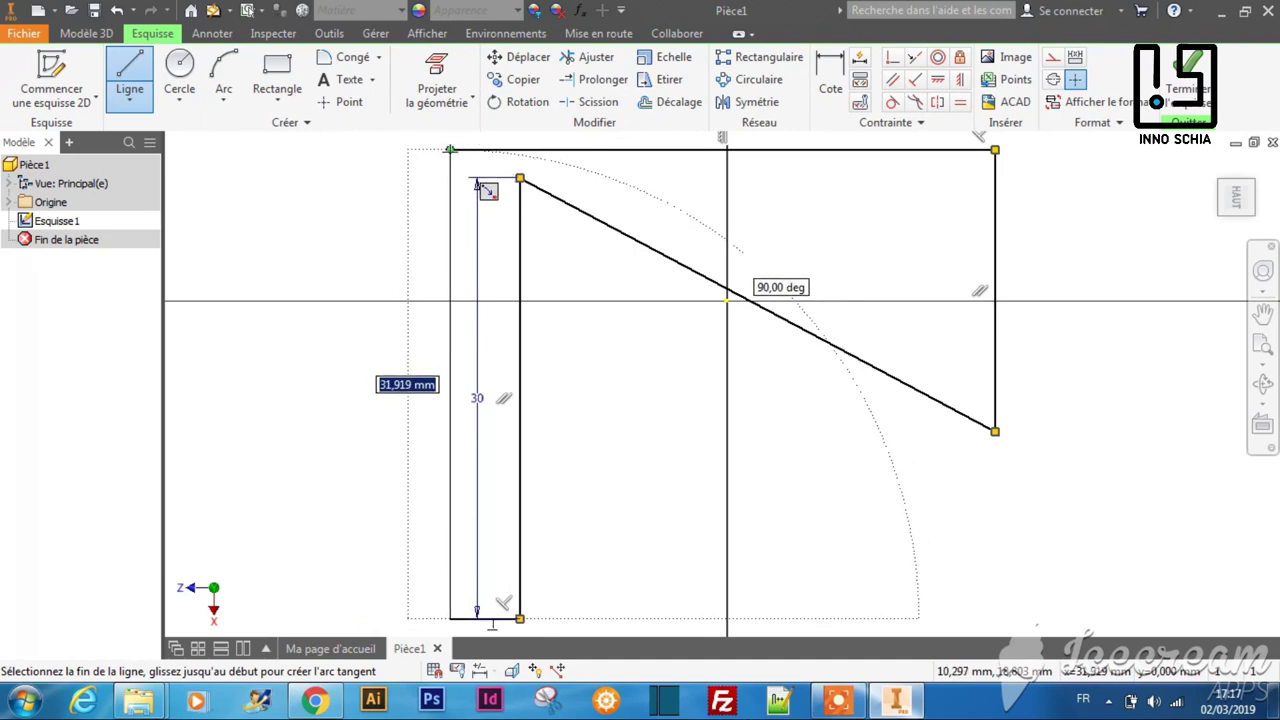
{"action": "left_click", "coordinate": [450, 149]}
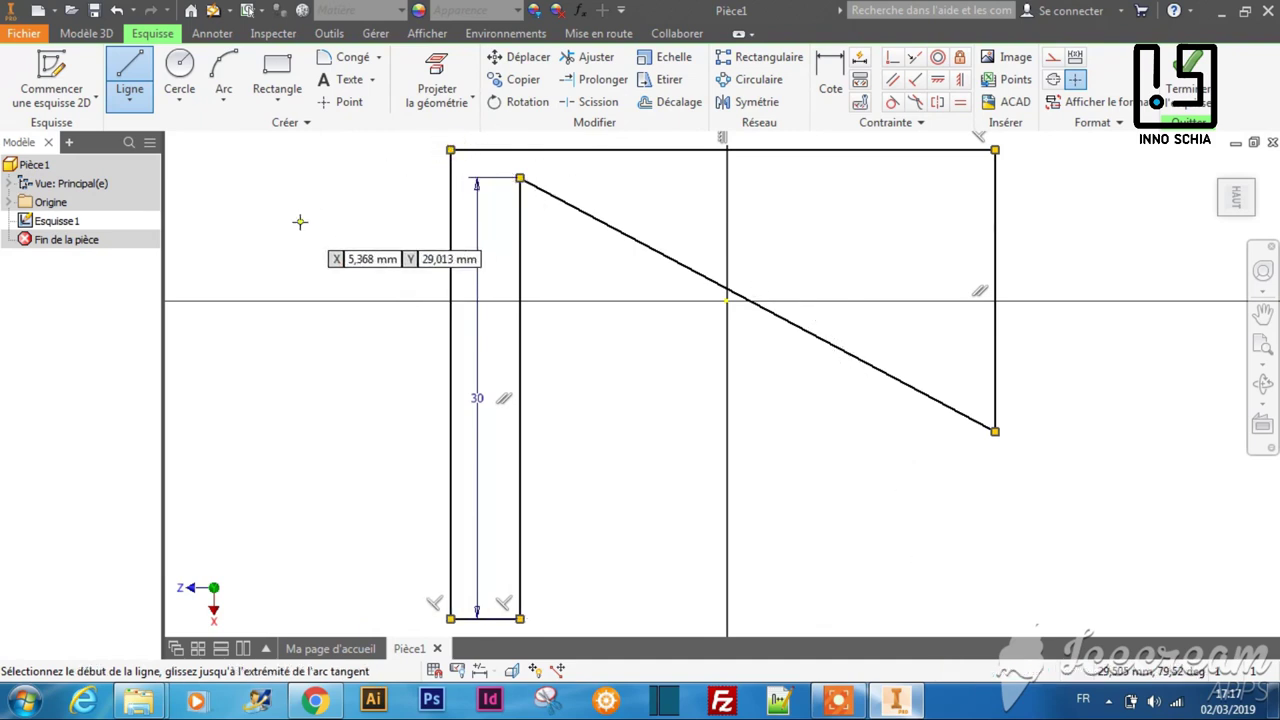
{"action": "key", "text": "Escape"}
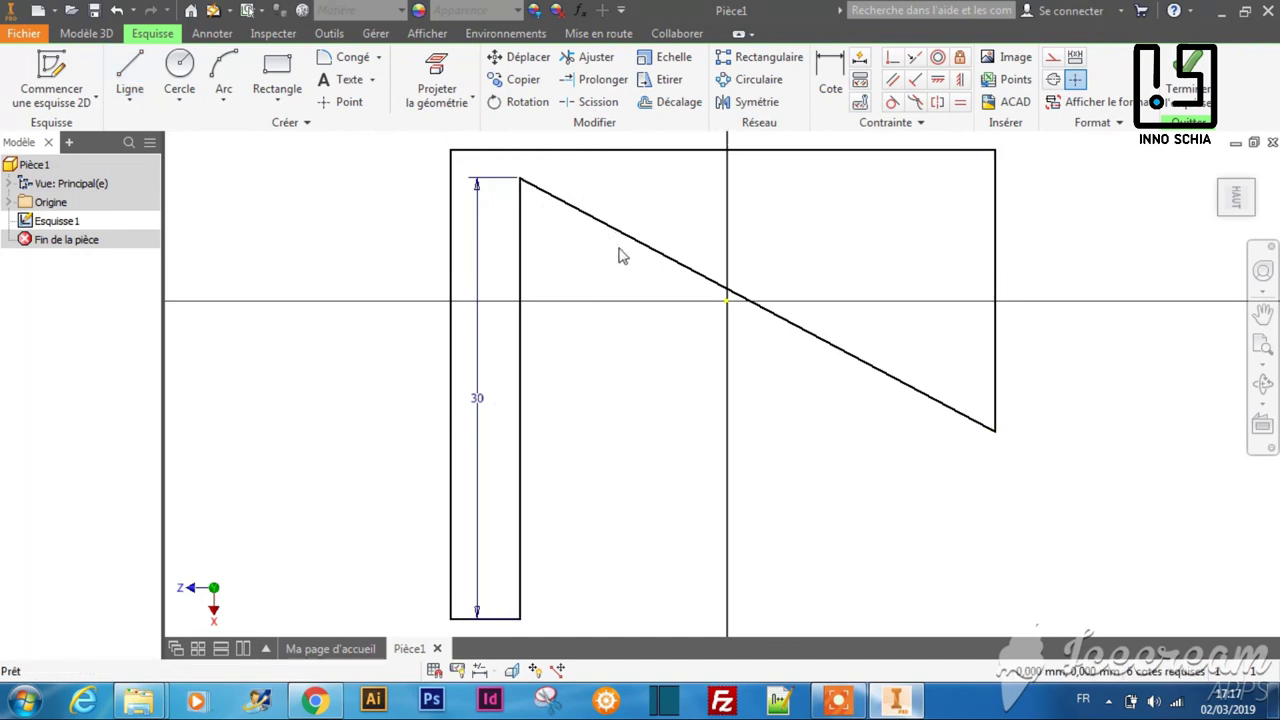
{"action": "double_click", "coordinate": [477, 399]}
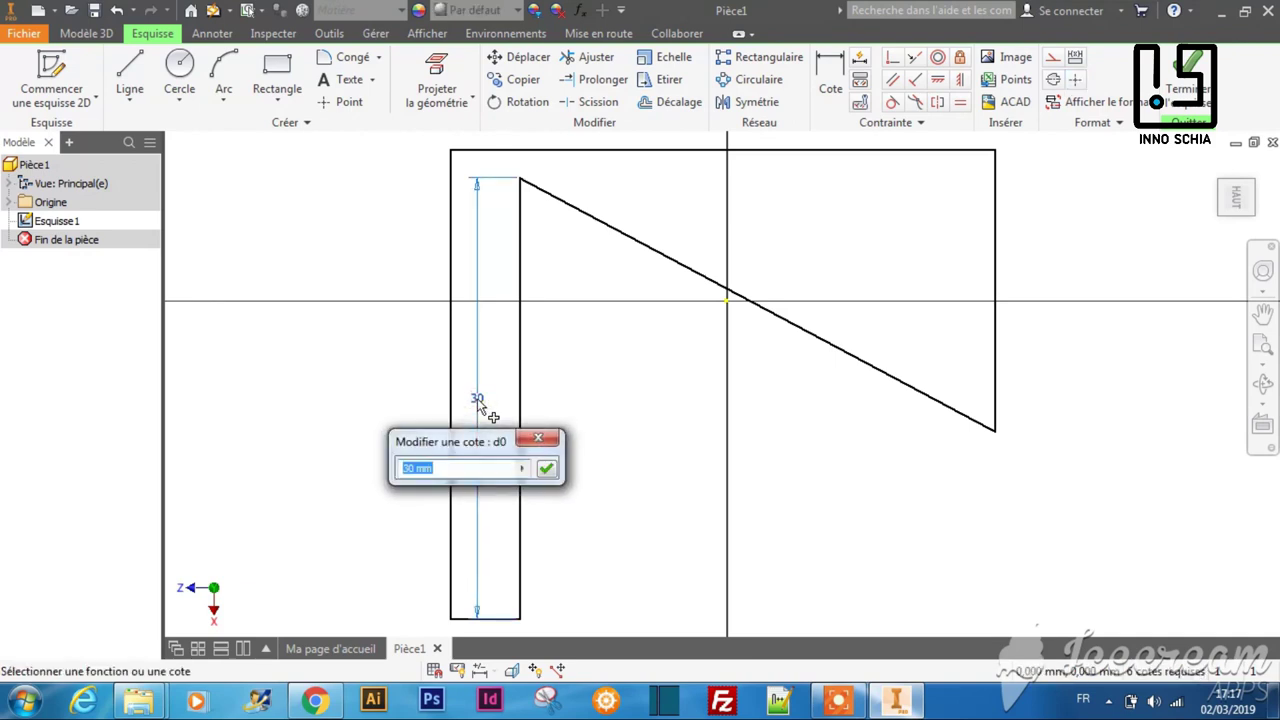
{"action": "left_click", "coordinate": [613, 378]}
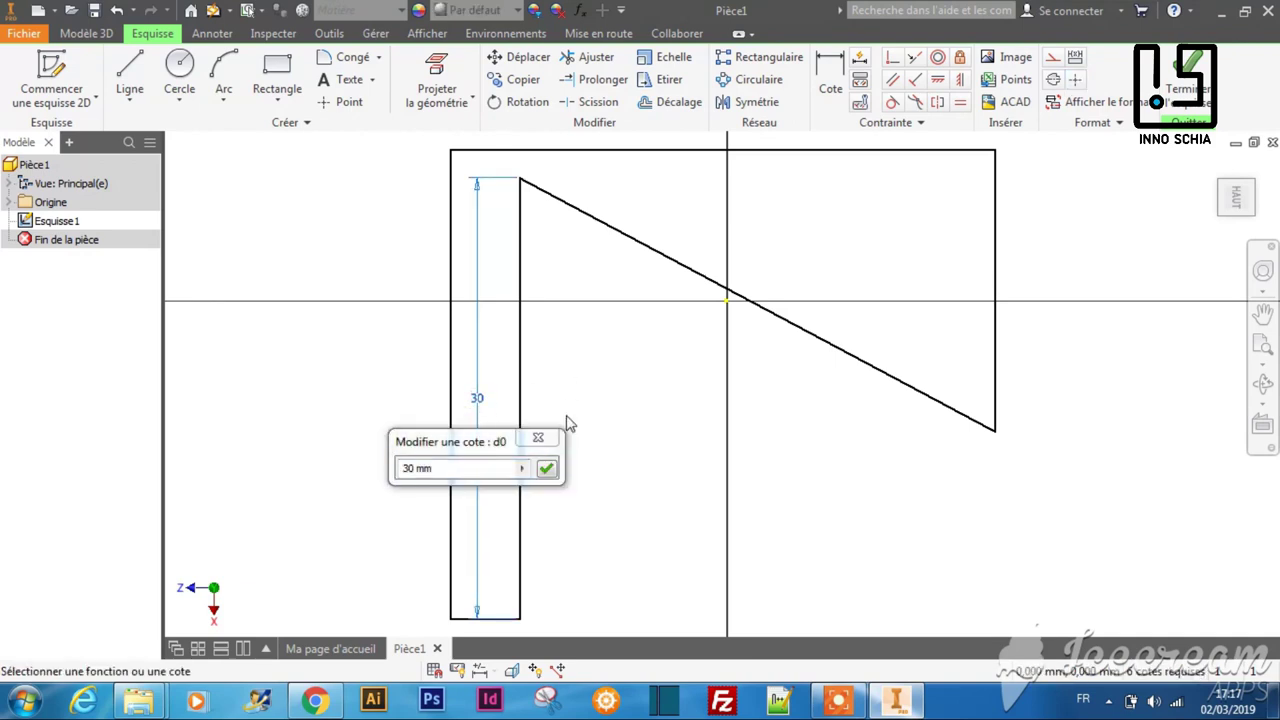
{"action": "left_click", "coordinate": [541, 441]}
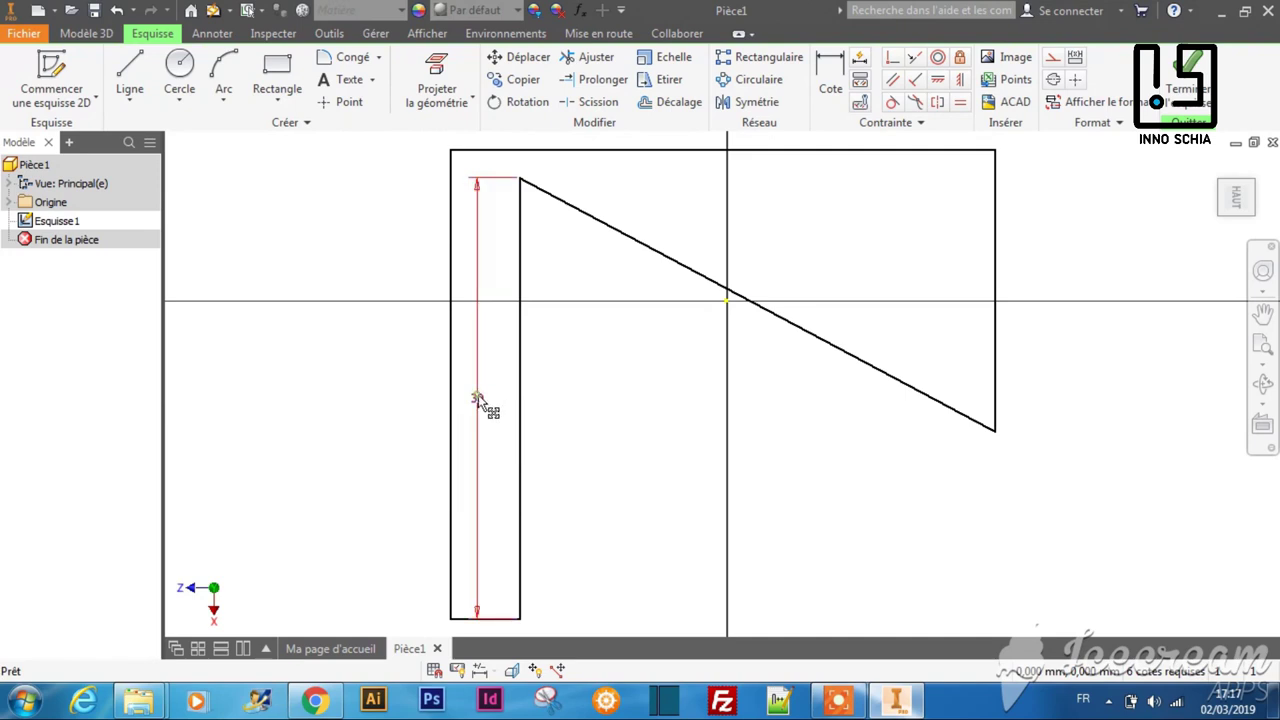
- Move the 30 mm length dimension outside the profile, beyond its outer vertical side
{"action": "left_click_drag", "start_coordinate": [478, 398], "coordinate": [372, 396]}
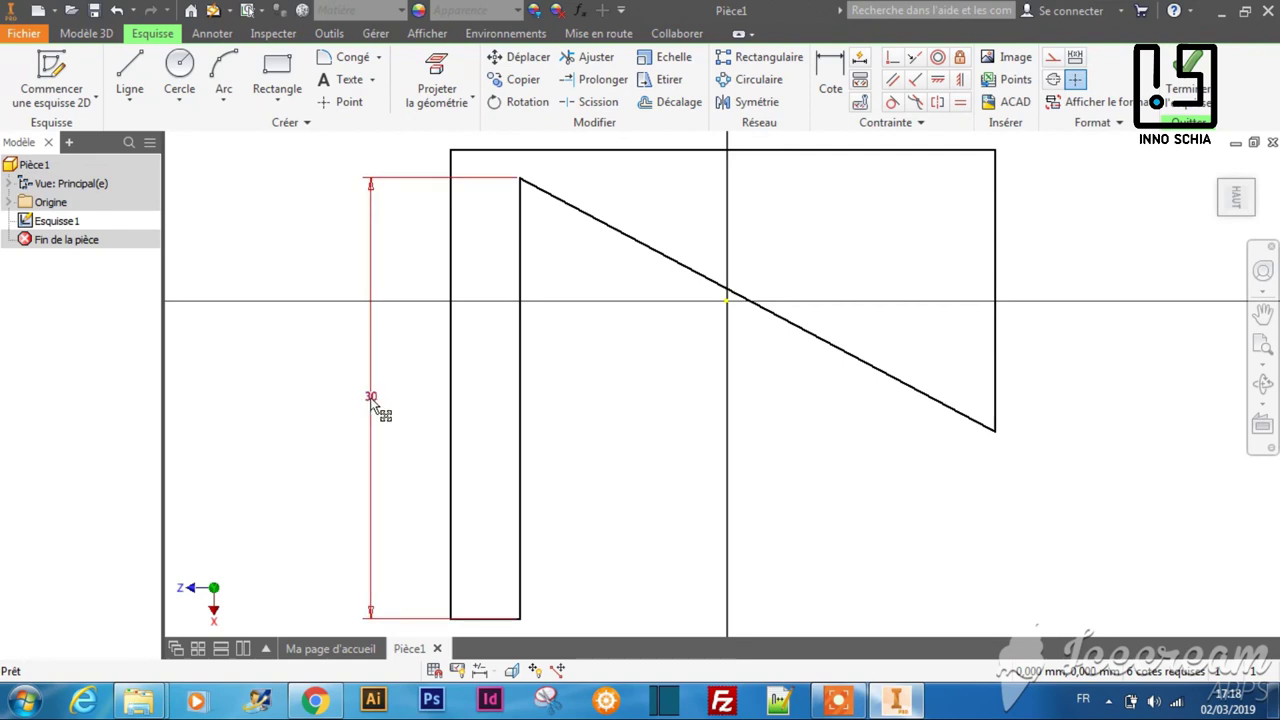
{"action": "left_click_drag", "start_coordinate": [371, 398], "coordinate": [327, 397]}
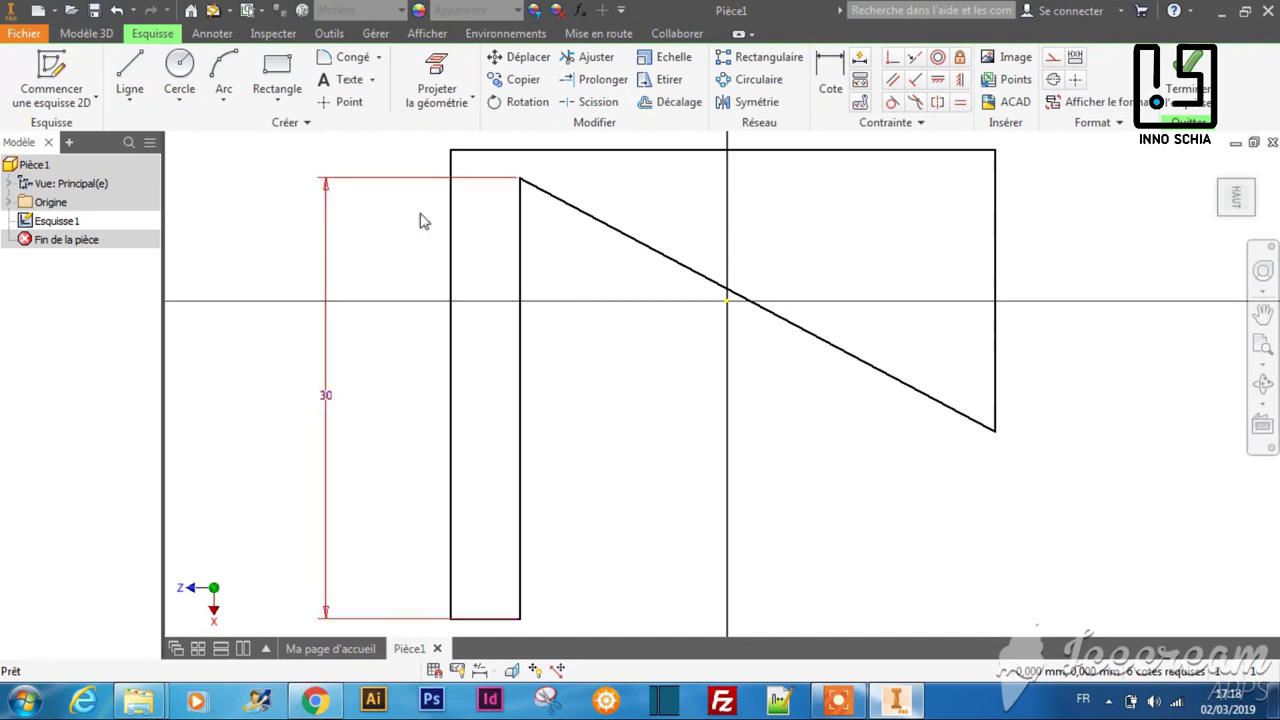
- Draw a slanted line about 14.6 mm long from the outer vertical side, crossing the inner vertical line
{"action": "left_click", "coordinate": [133, 92]}
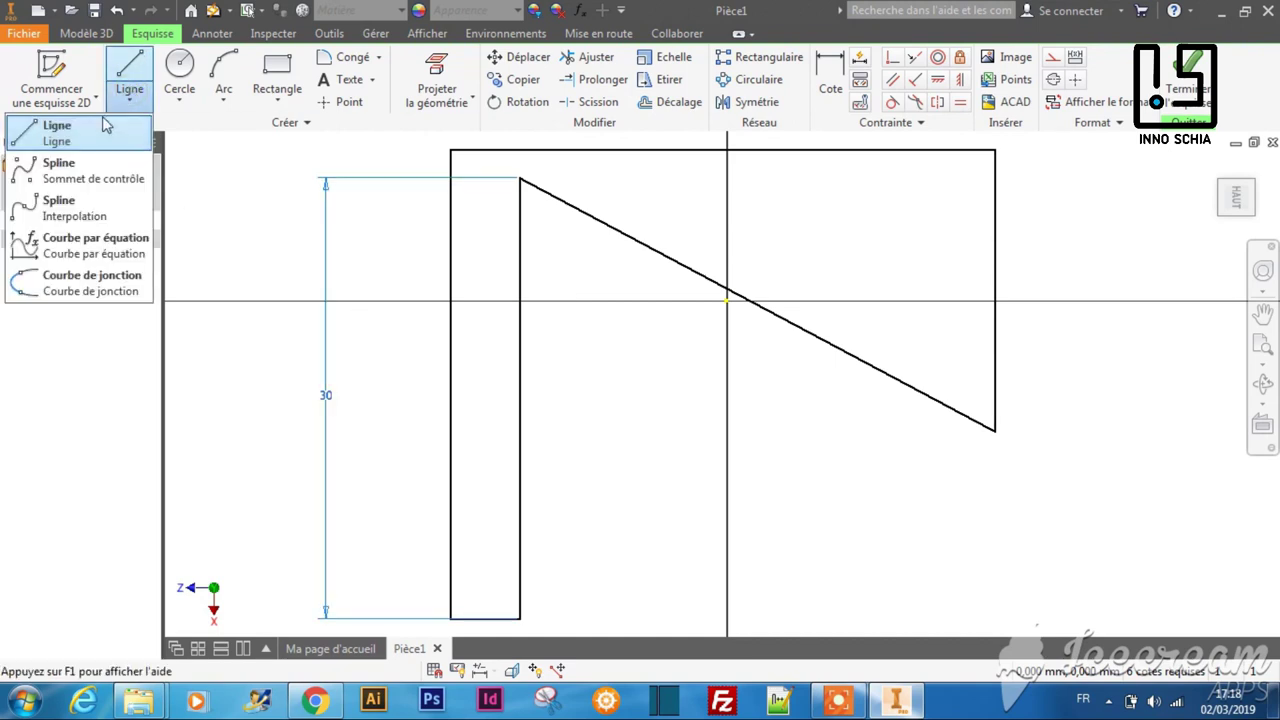
{"action": "left_click", "coordinate": [97, 138]}
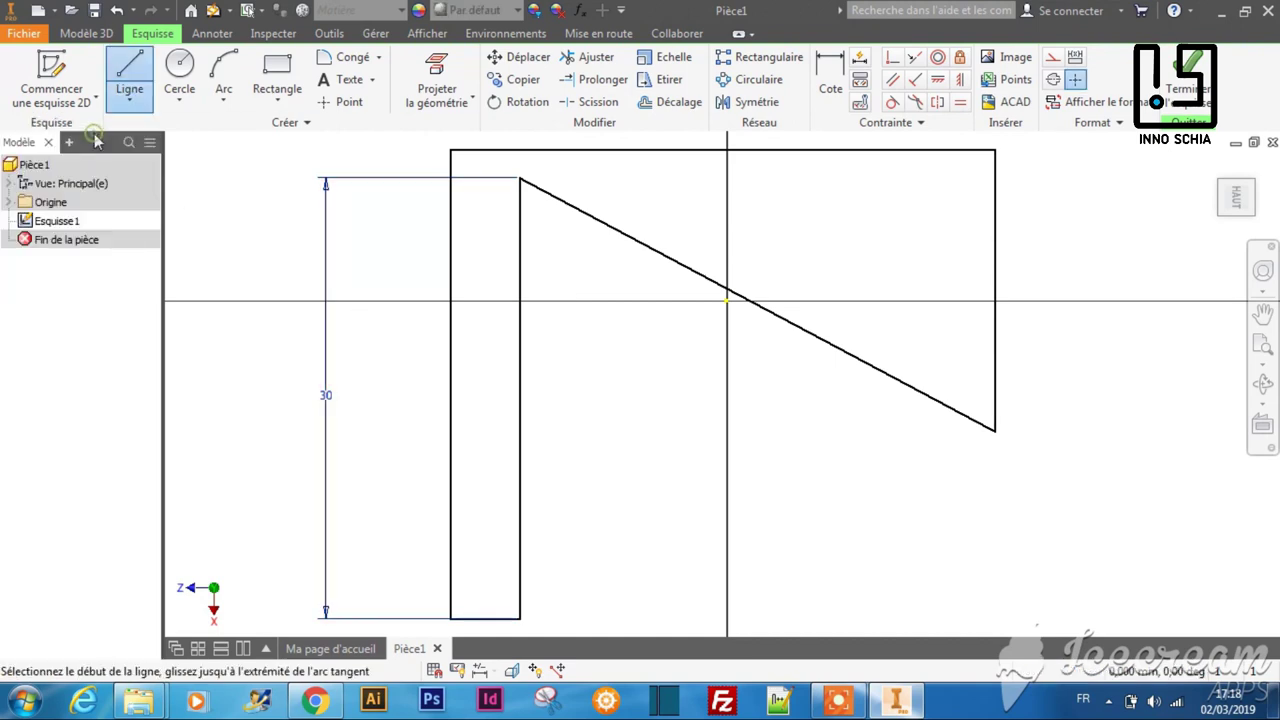
{"action": "left_click", "coordinate": [450, 383]}
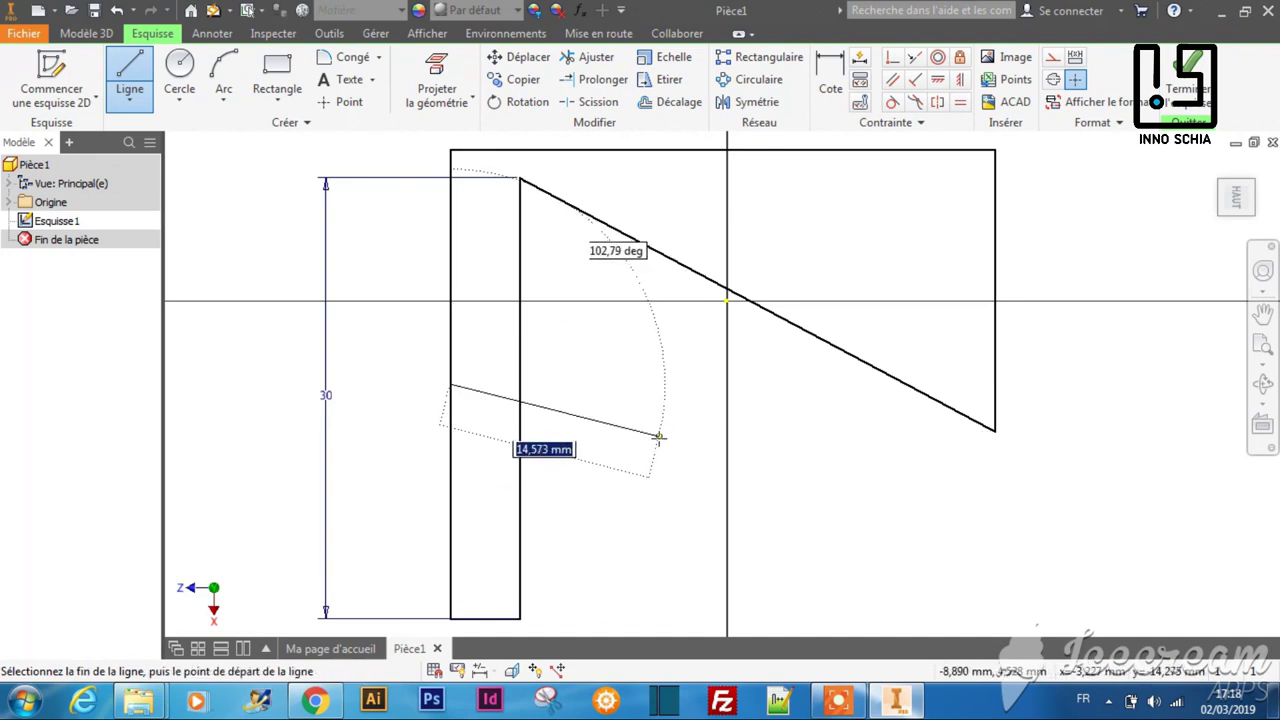
{"action": "left_click", "coordinate": [657, 437]}
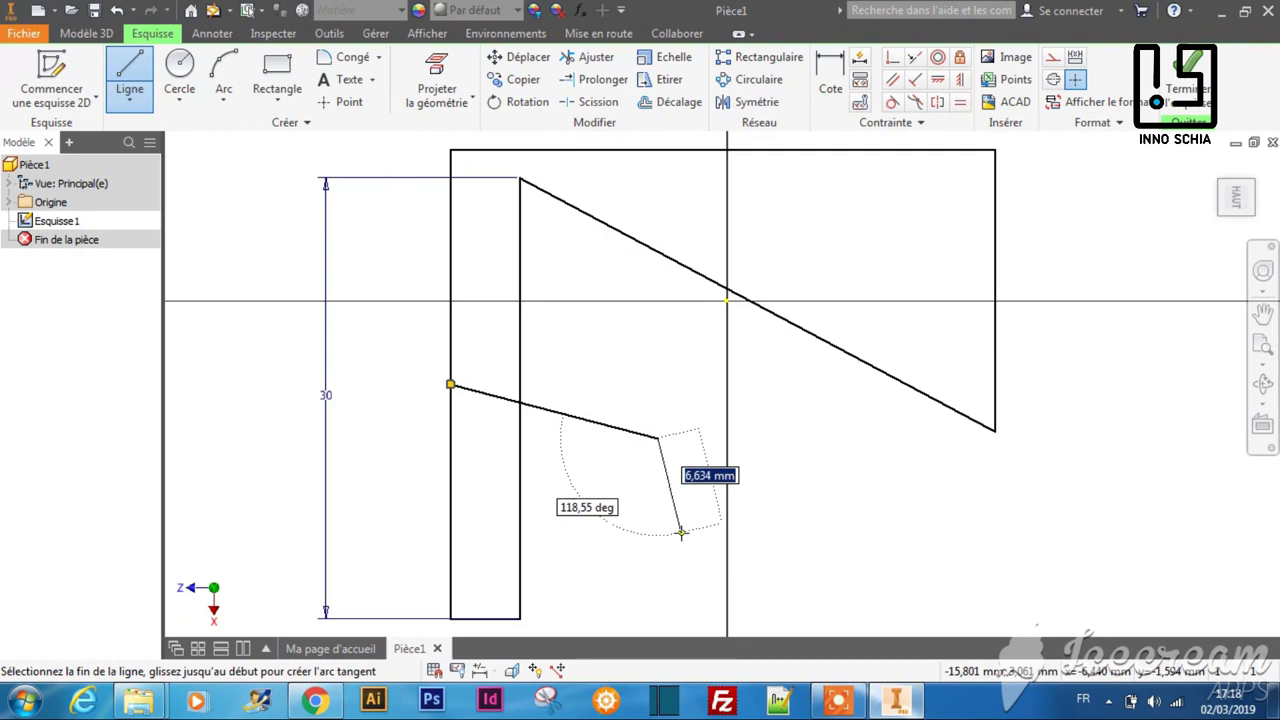
{"action": "key", "text": "Escape"}
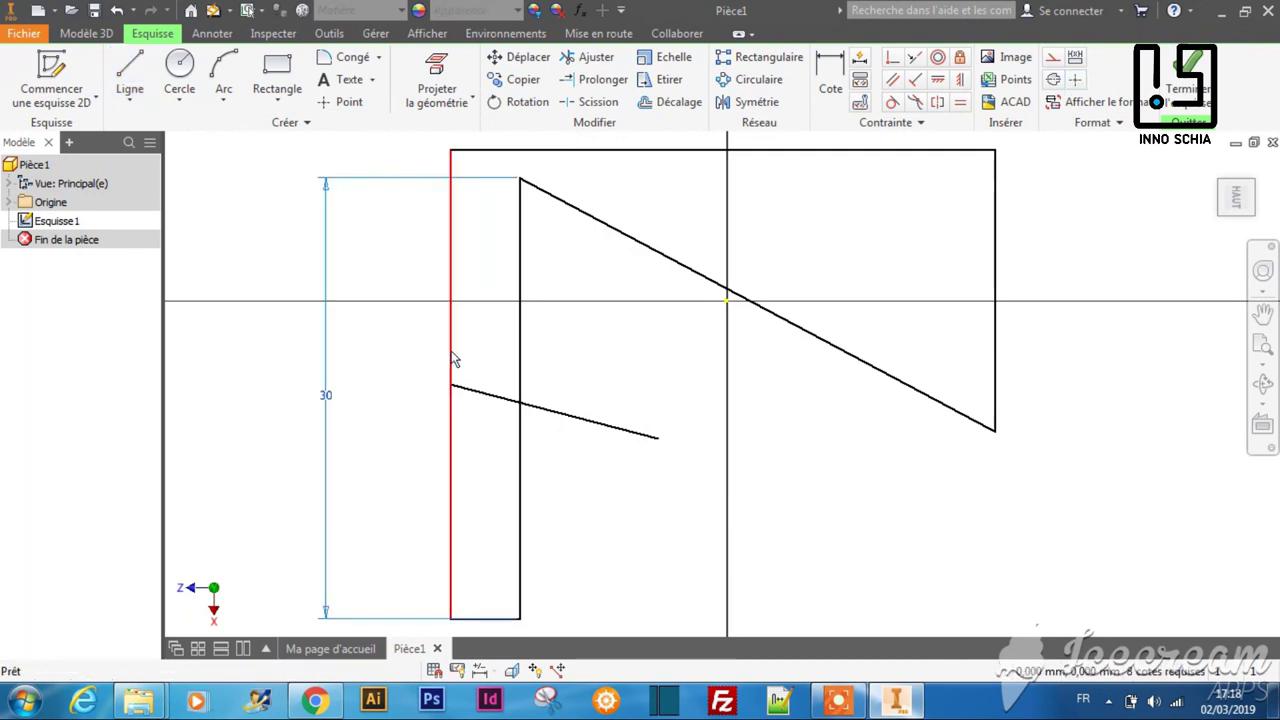
- Dimension the angle between the outer vertical side and the slanted line at 90 degrees
{"action": "left_click", "coordinate": [832, 100]}
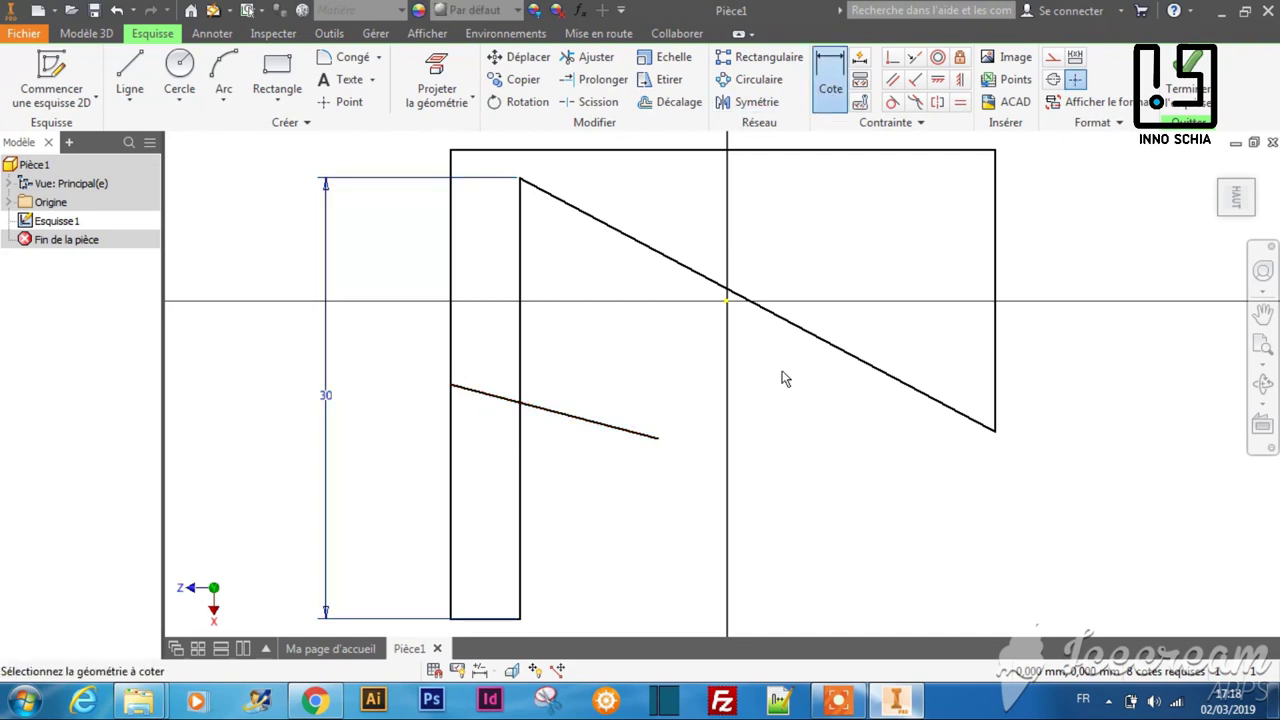
{"action": "left_click", "coordinate": [451, 347]}
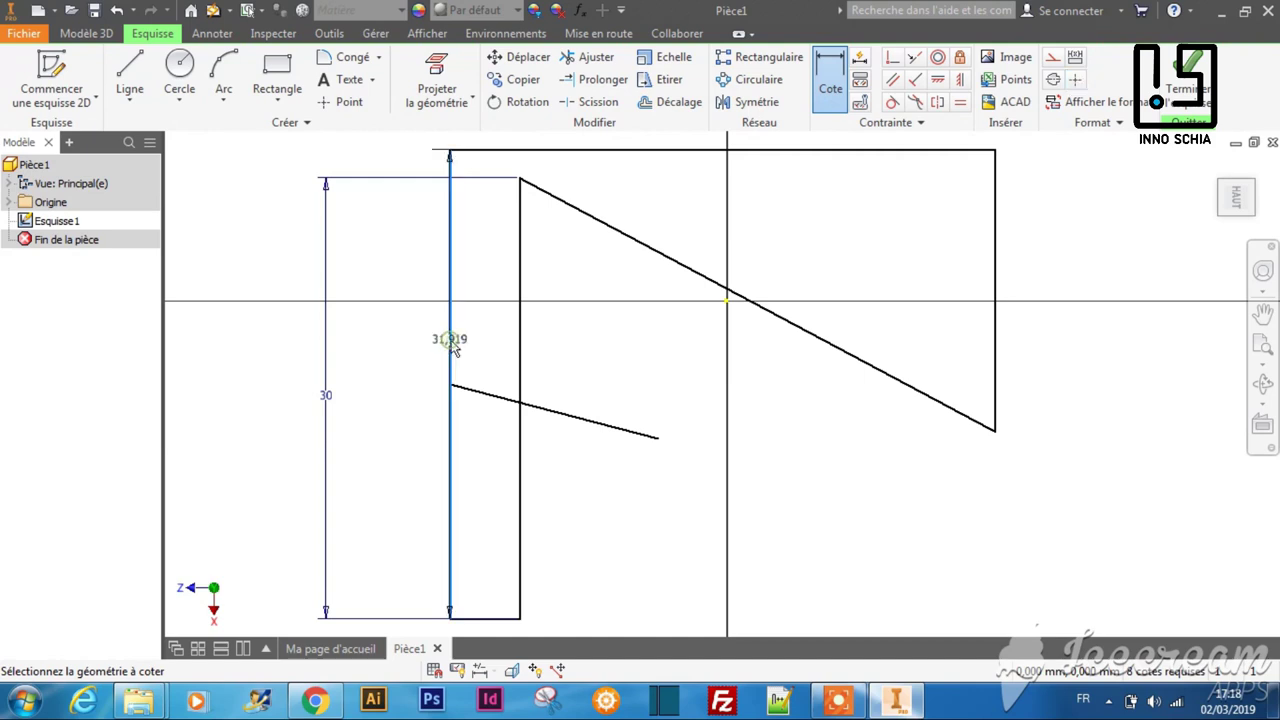
{"action": "left_click", "coordinate": [485, 397]}
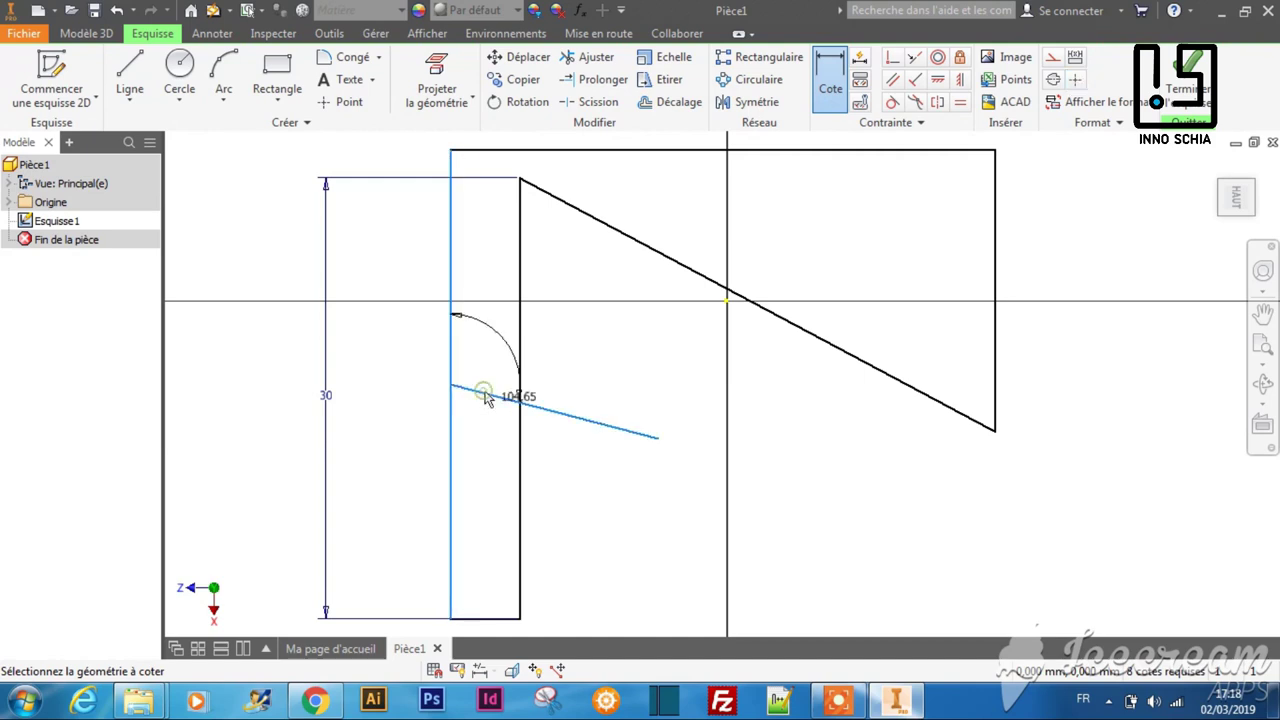
{"action": "left_click", "coordinate": [586, 364]}
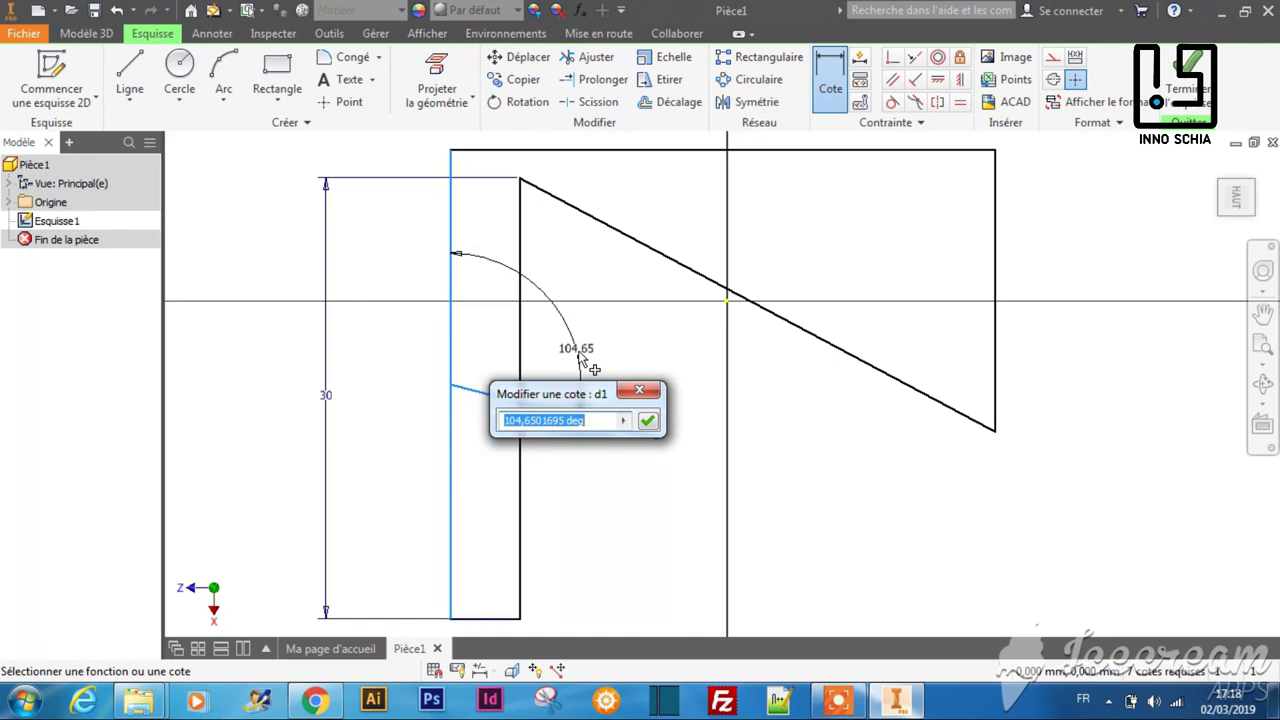
{"action": "type", "text": "90"}
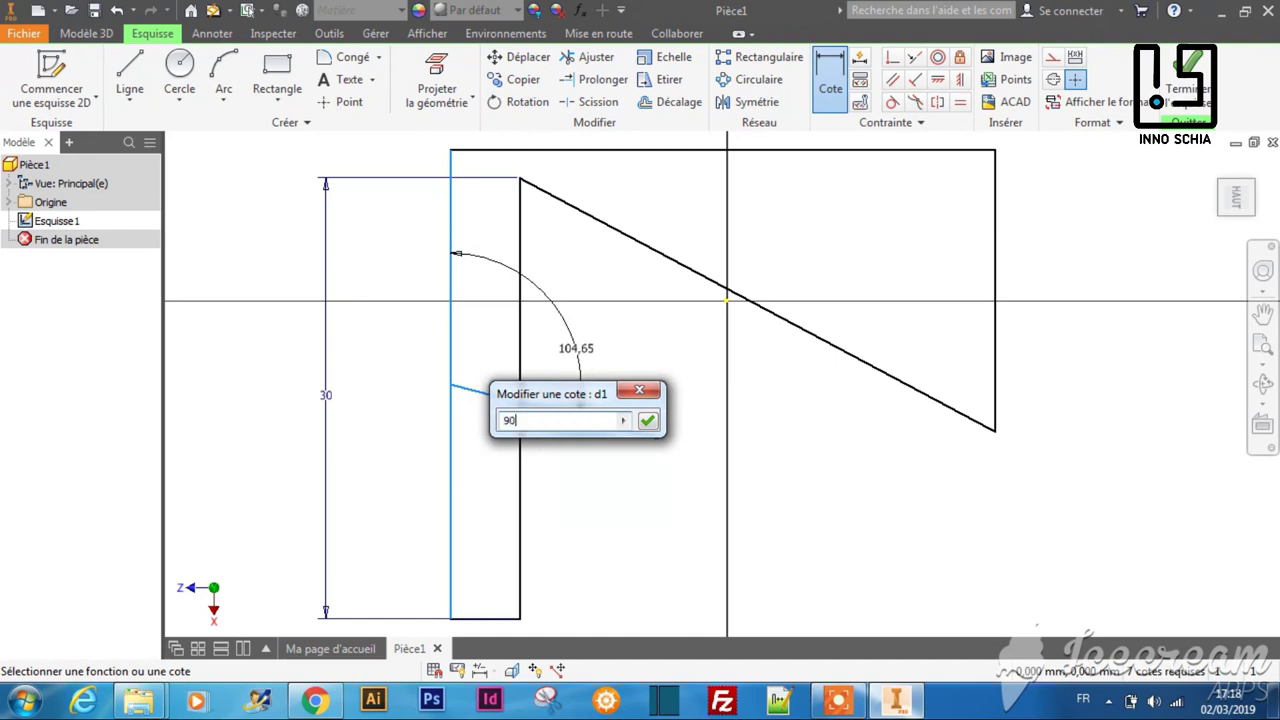
{"action": "key", "text": "Return"}
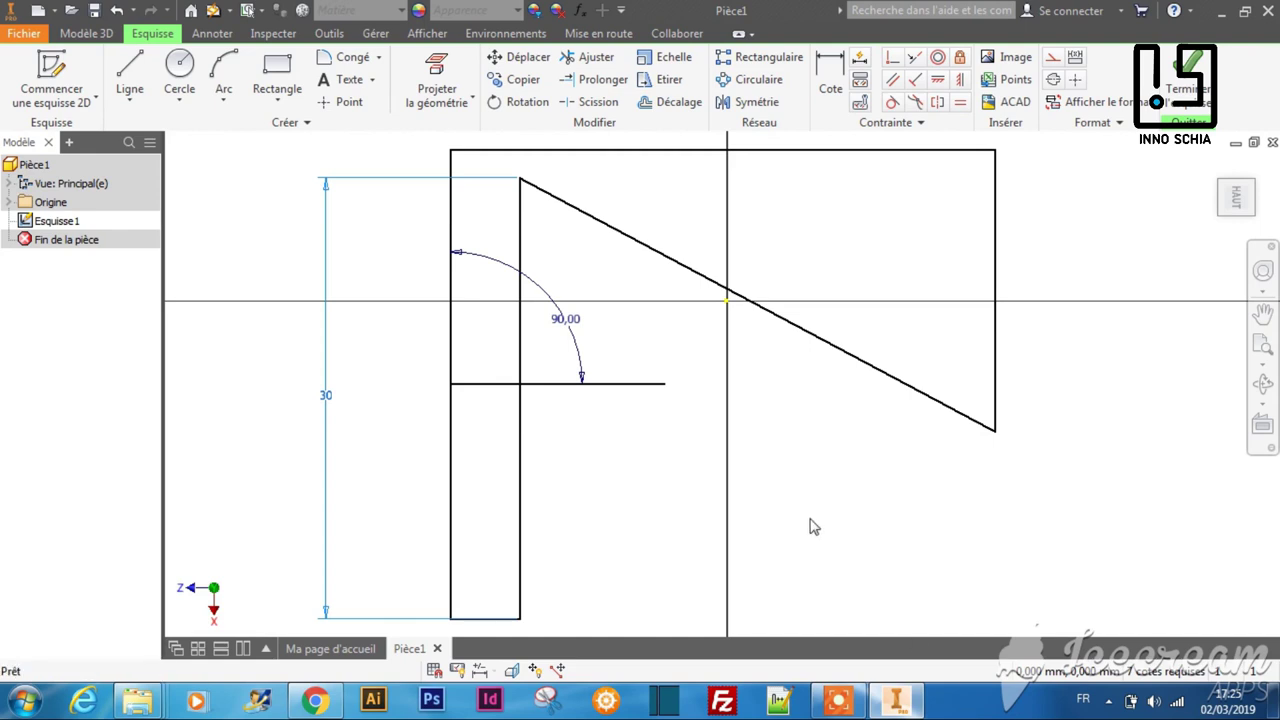
- Delete the 90-degree angle dimension and the 30 mm length dimension from the sketch
{"action": "left_click", "coordinate": [565, 330]}
{"action": "key", "text": "Delete"}
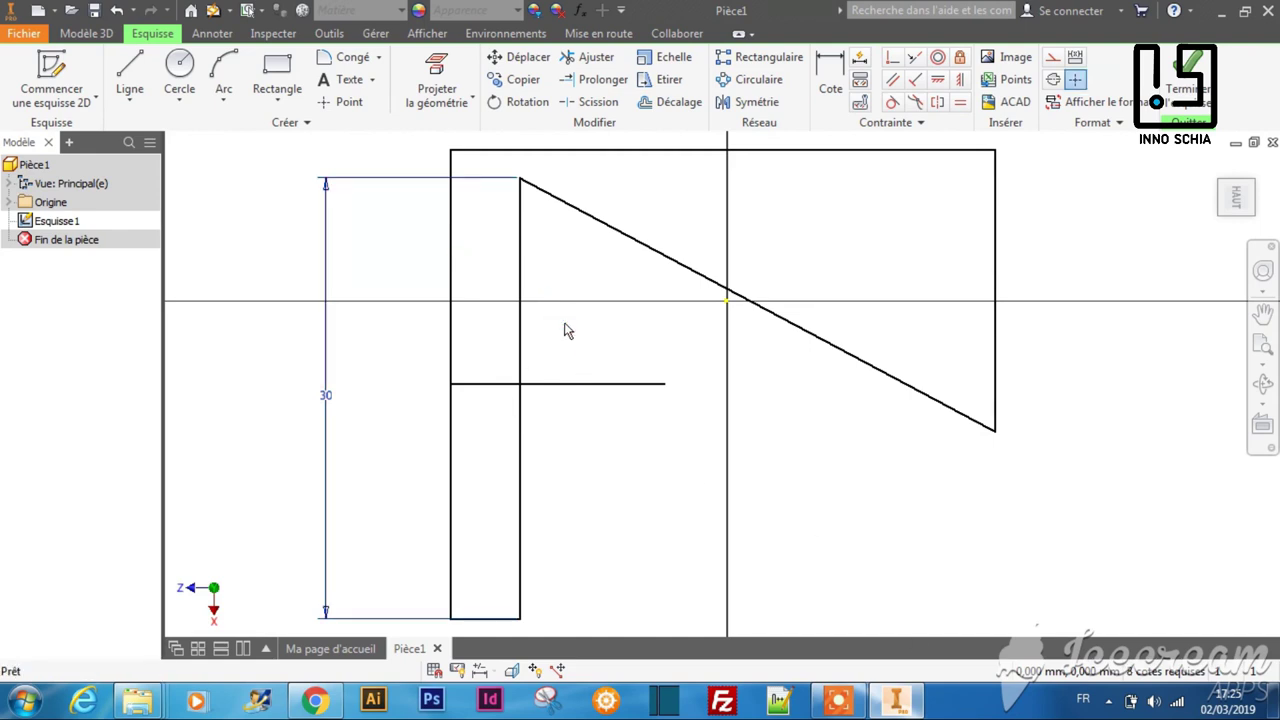
{"action": "left_click", "coordinate": [333, 399]}
{"action": "key", "text": "Delete"}
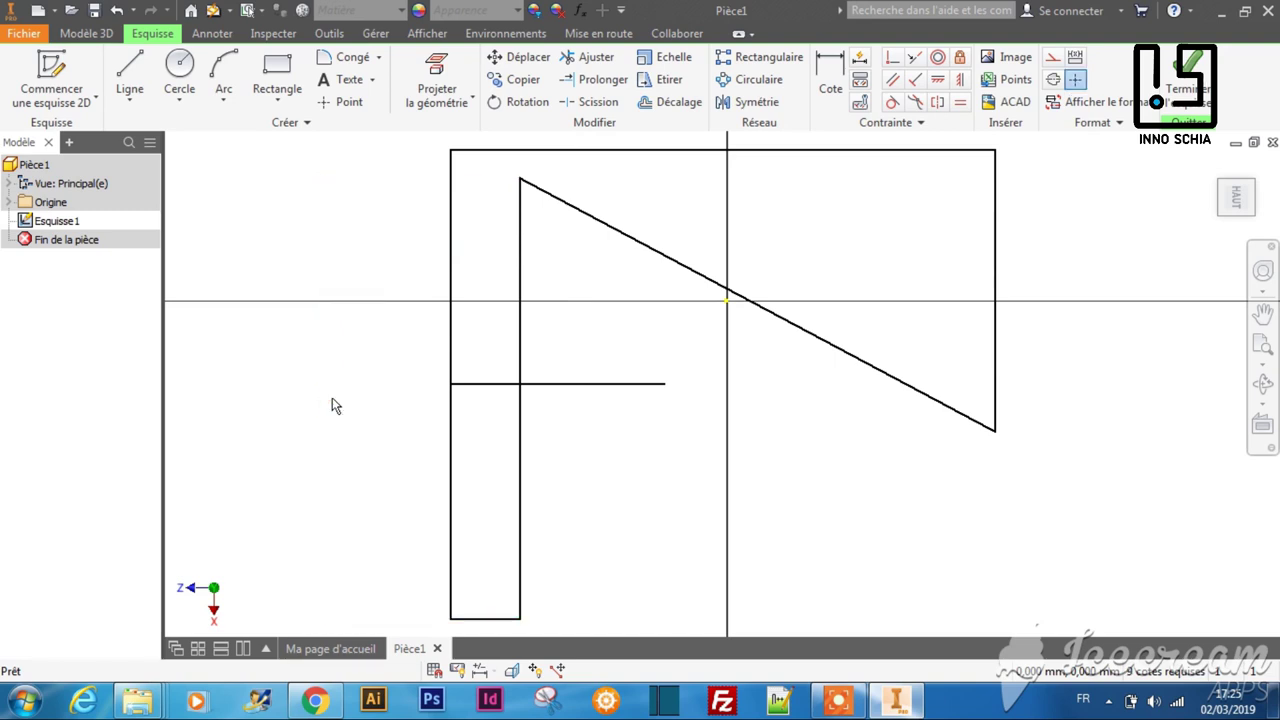
- Draw a centre-point circle of 20 mm diameter centred on the corner where the diagonal meets the short vertical side
{"action": "left_click", "coordinate": [189, 102]}
{"action": "left_click", "coordinate": [155, 140]}
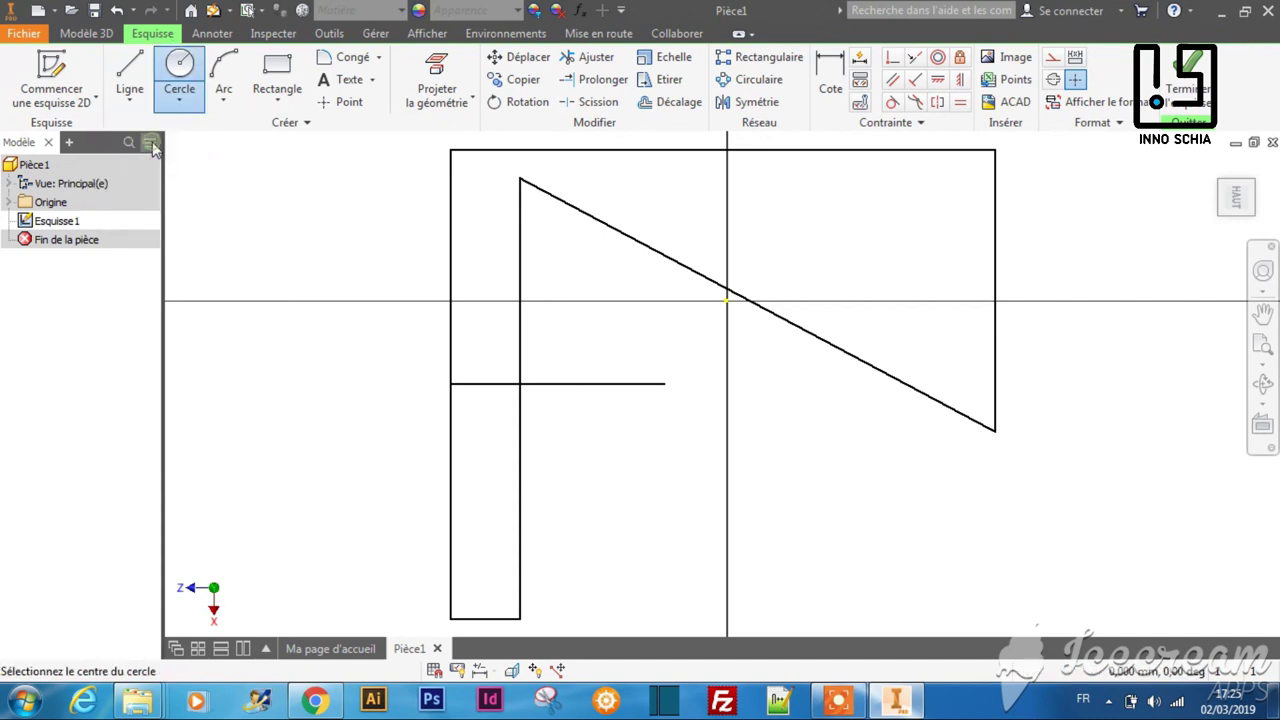
{"action": "left_click", "coordinate": [995, 432]}
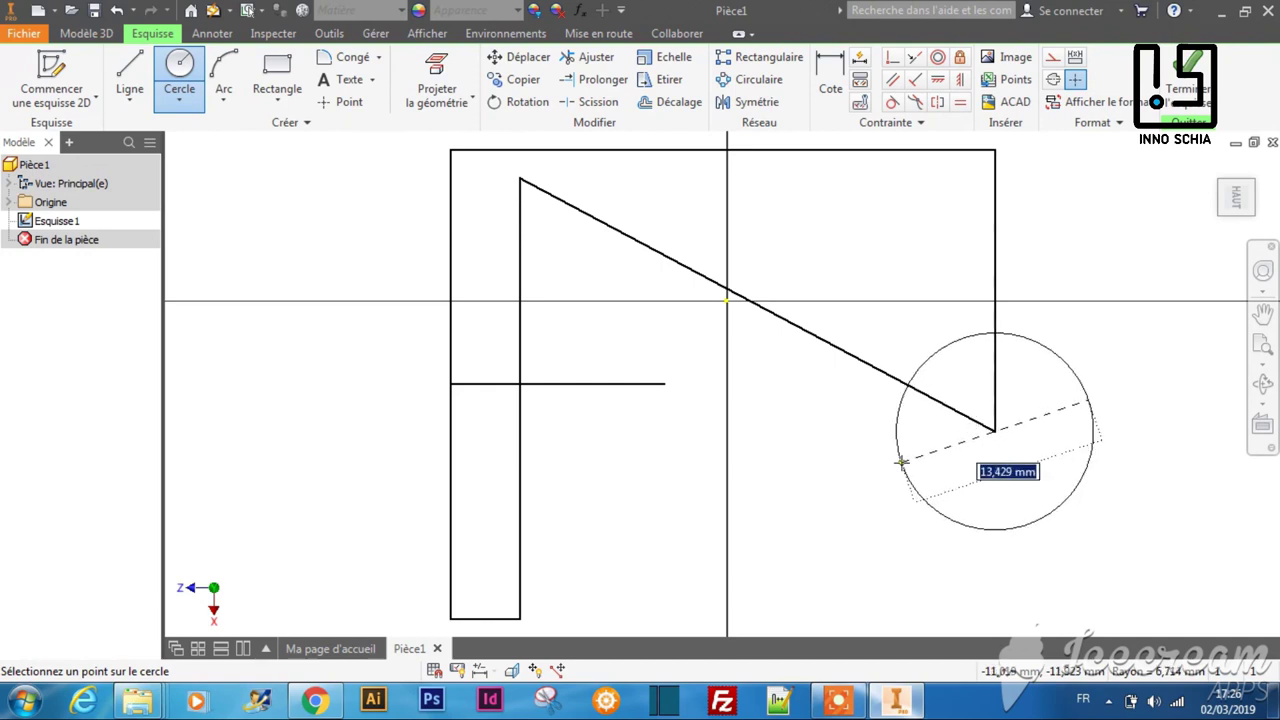
{"action": "type", "text": "2"}
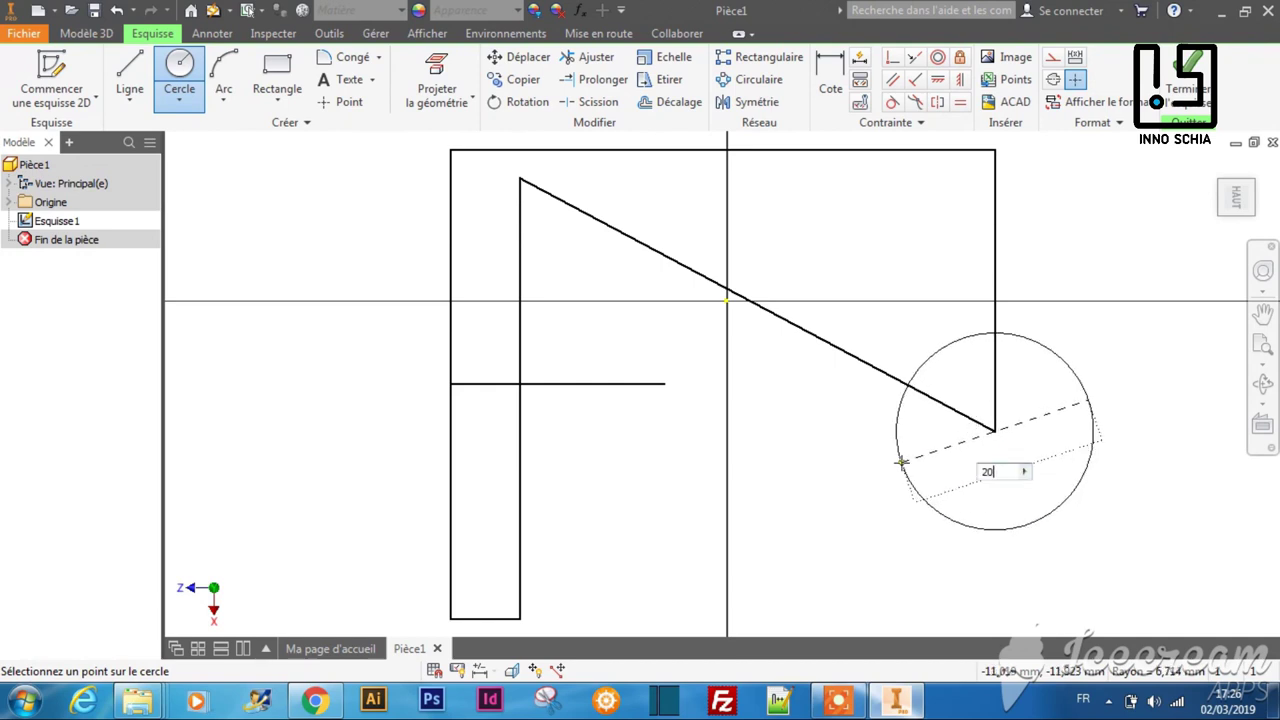
{"action": "type", "text": "0"}
{"action": "key", "text": "Return"}
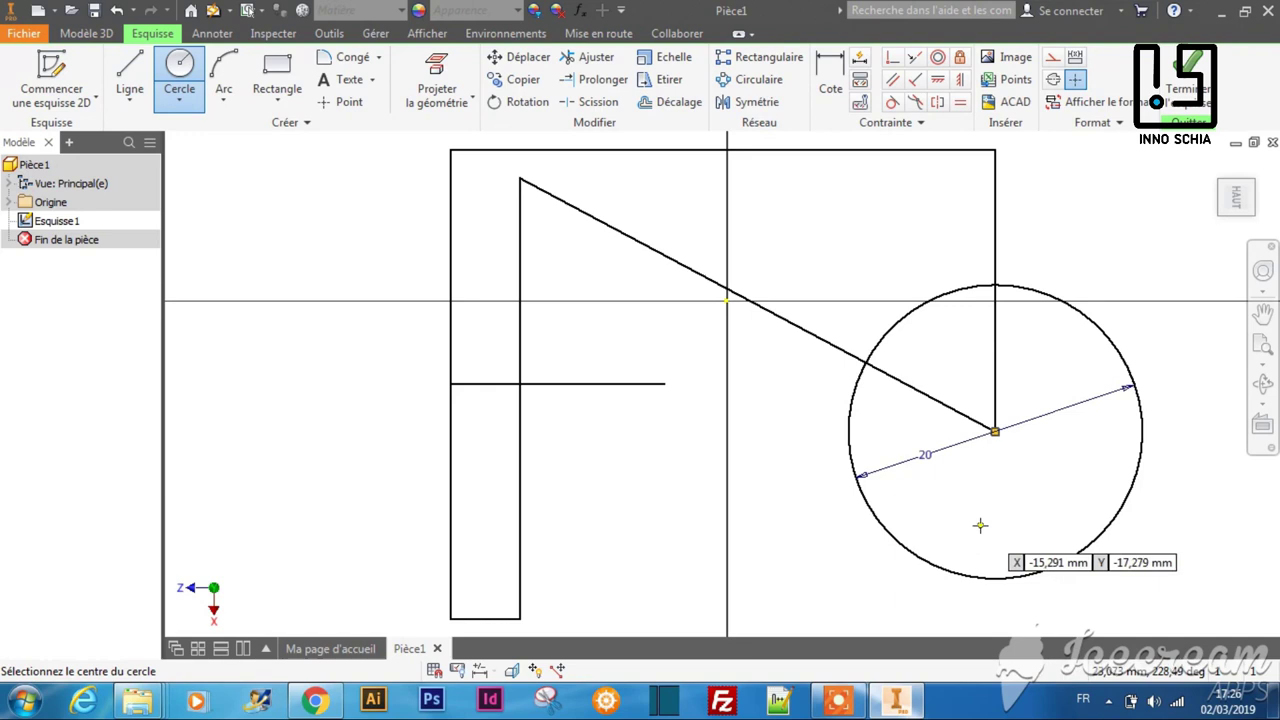
{"action": "key", "text": "Escape"}
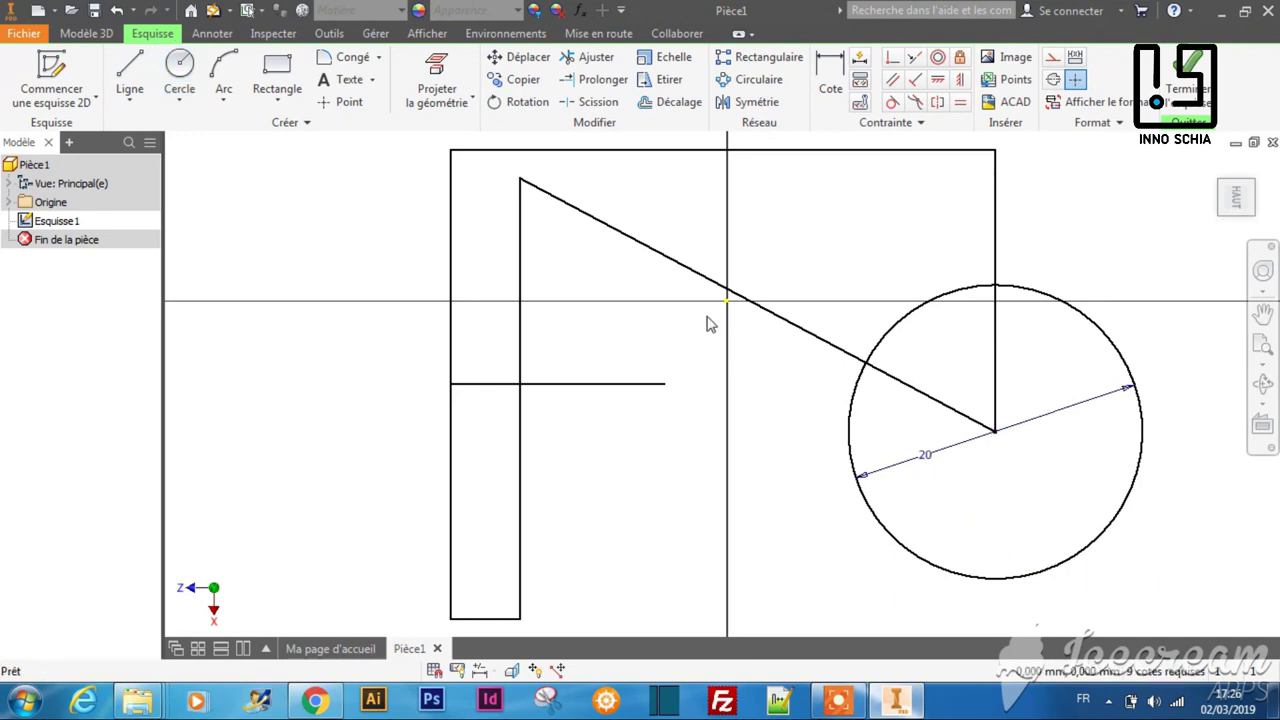
- Draw a tangent circle touching the diagonal, the long horizontal line and the short vertical side
{"action": "left_click", "coordinate": [180, 96]}
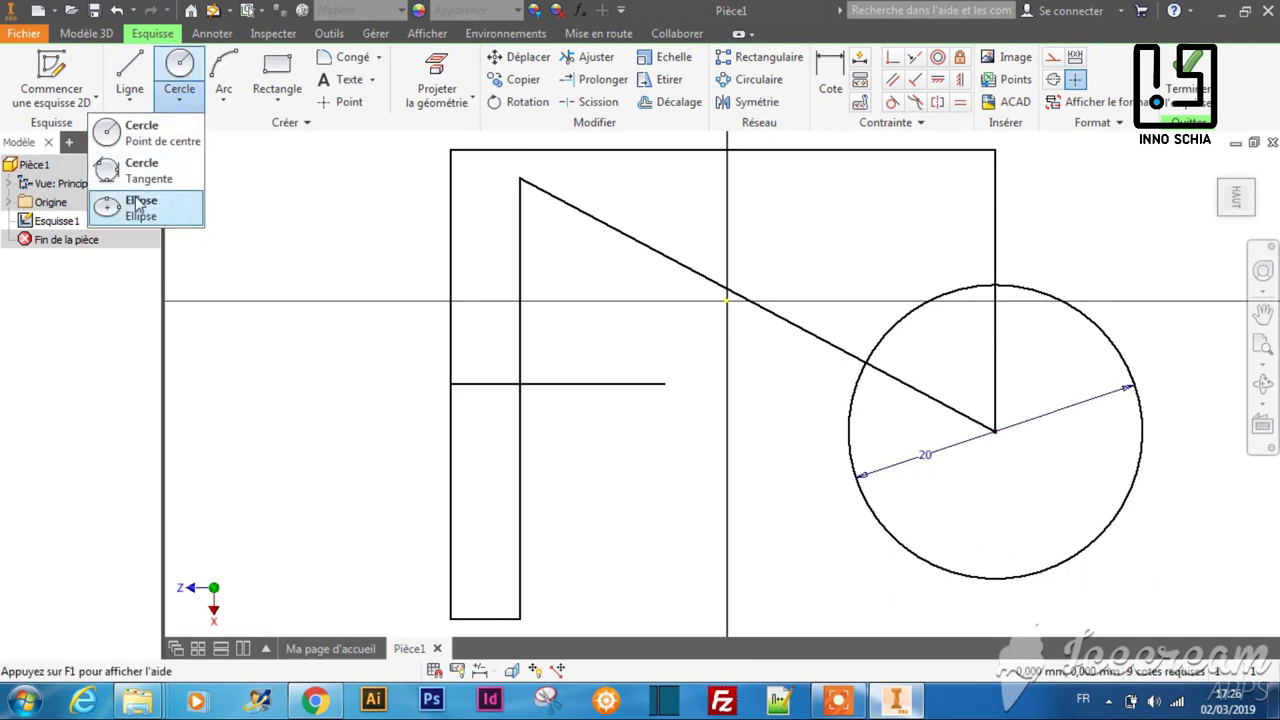
{"action": "left_click", "coordinate": [143, 171]}
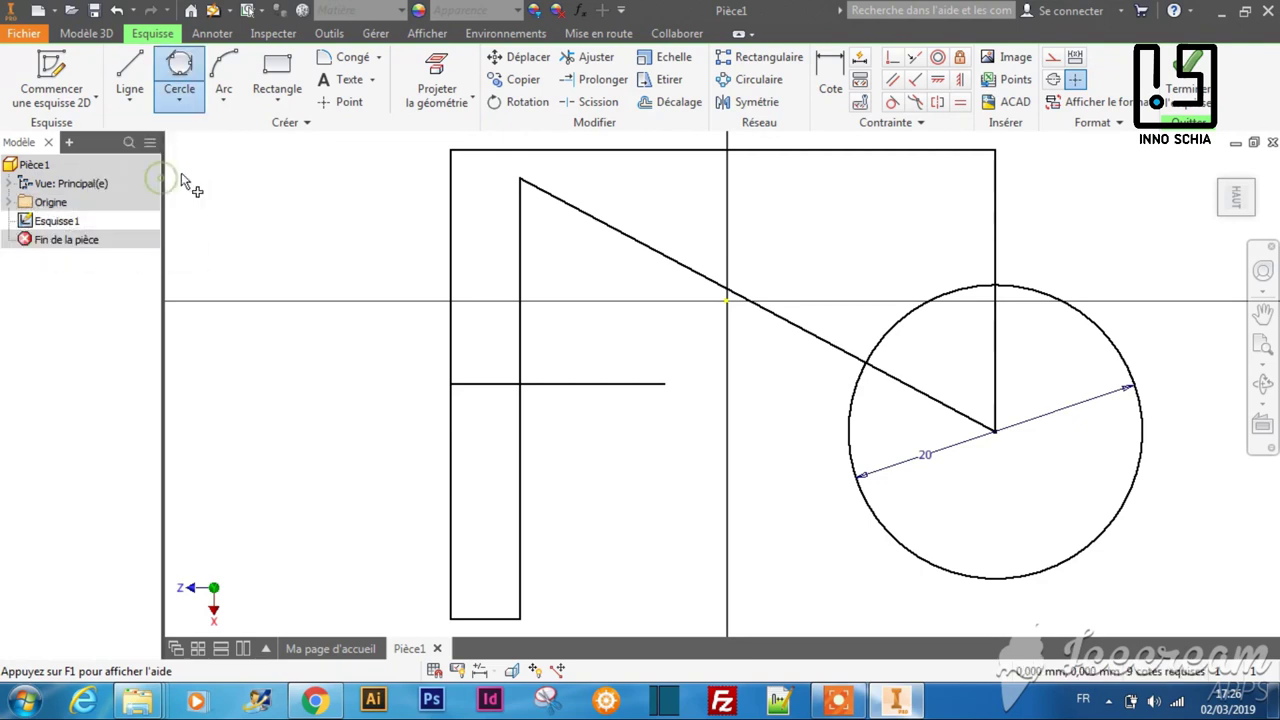
{"action": "left_click", "coordinate": [687, 272]}
{"action": "left_click", "coordinate": [815, 151]}
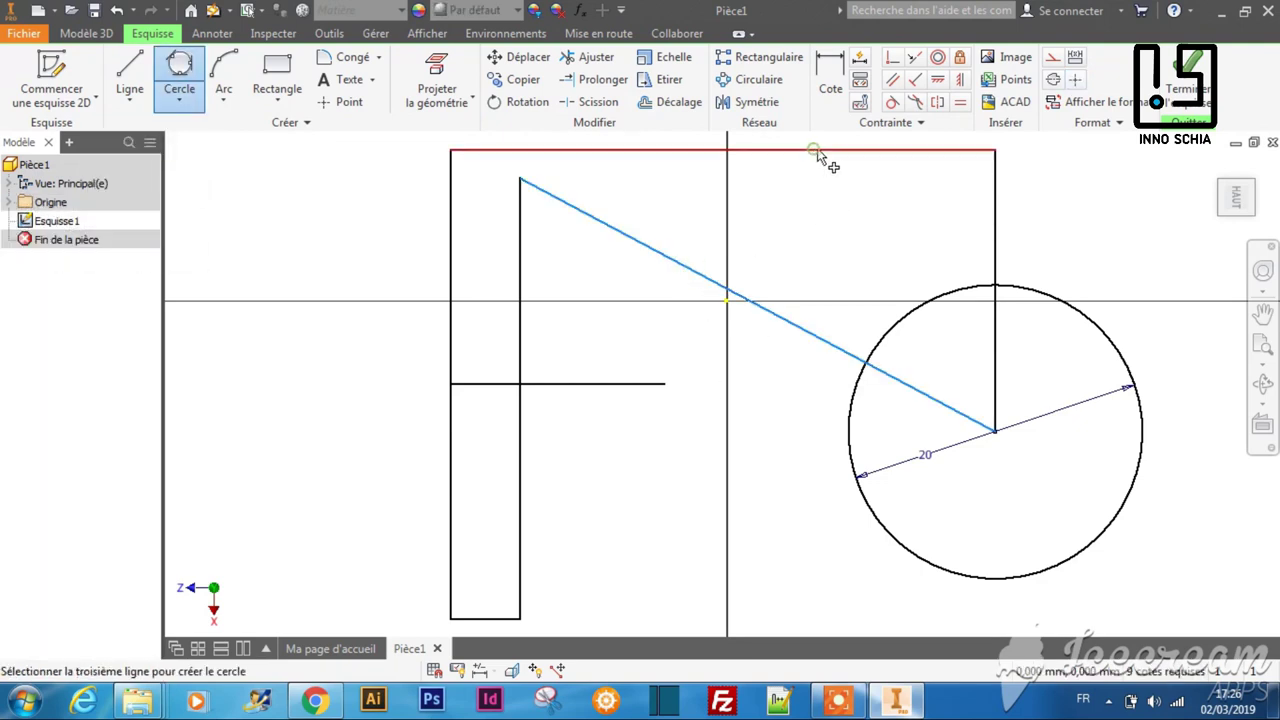
{"action": "left_click", "coordinate": [997, 255]}
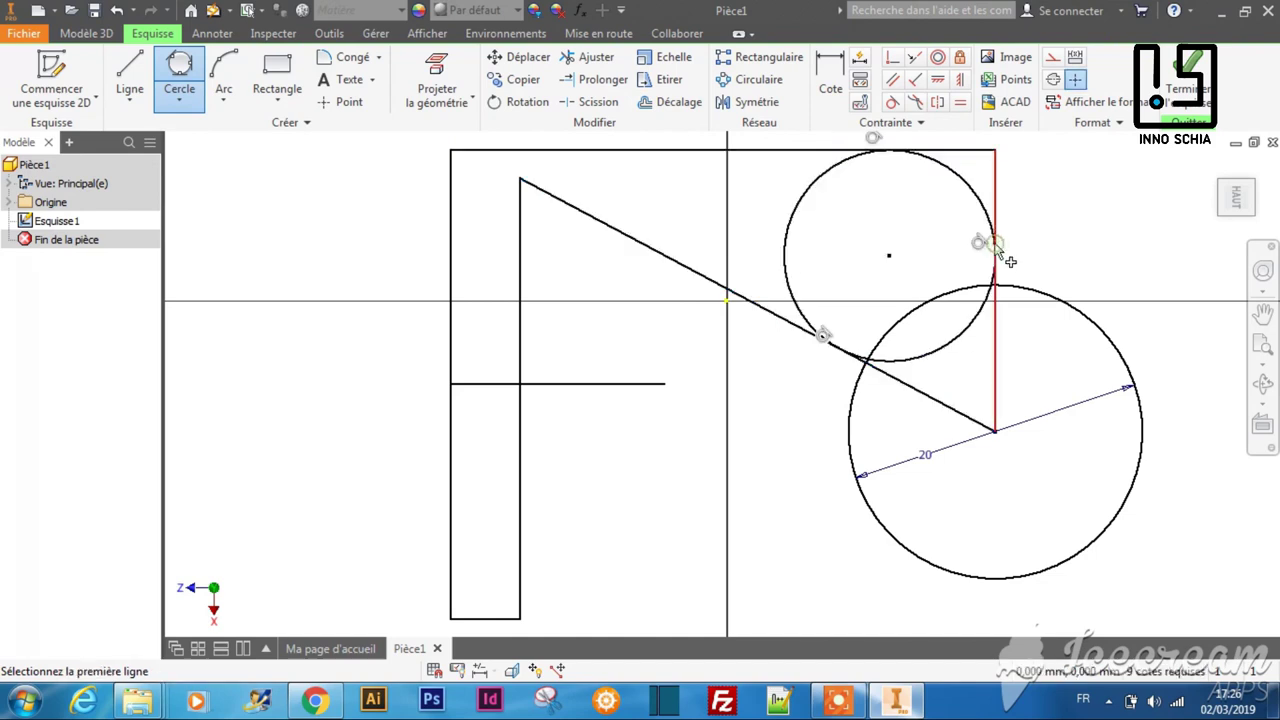
{"action": "key", "text": "Escape"}
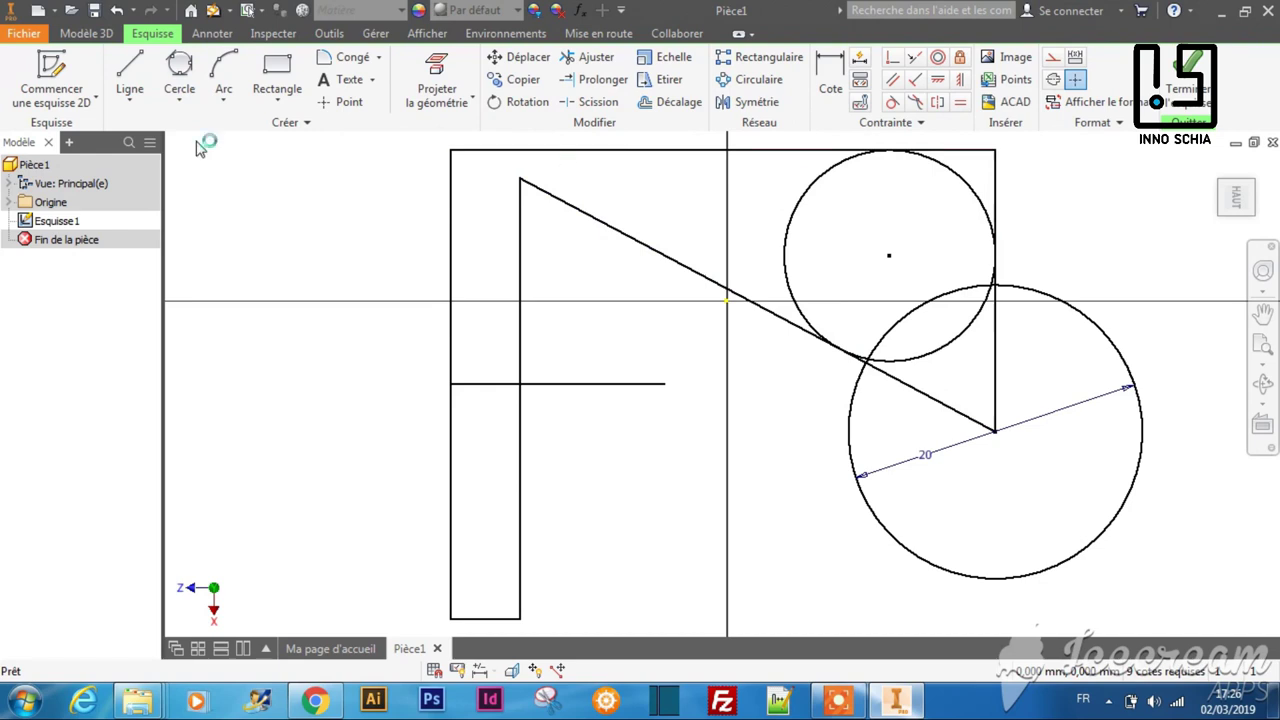
- Draw a three-point arc of about 6 mm radius from the inner vertical line to the diagonal, passing through the outer vertical line
{"action": "left_click", "coordinate": [186, 103]}
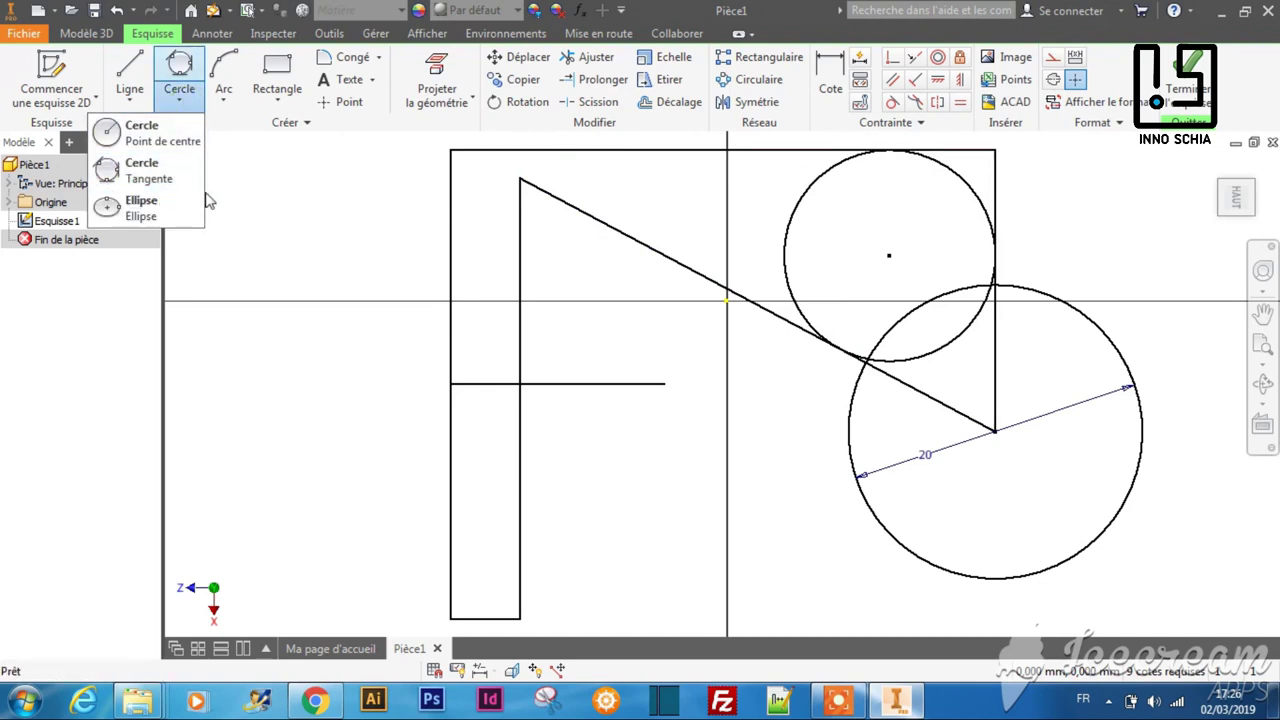
{"action": "left_click", "coordinate": [223, 105]}
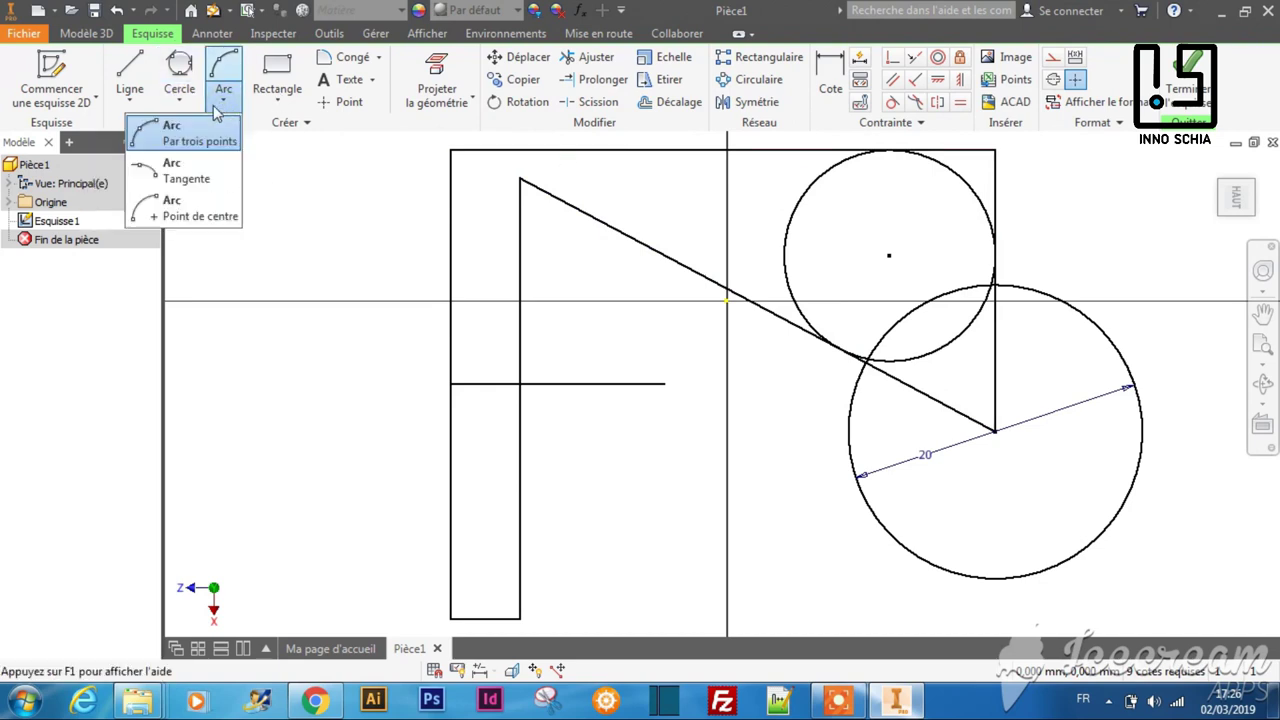
{"action": "left_click", "coordinate": [185, 133]}
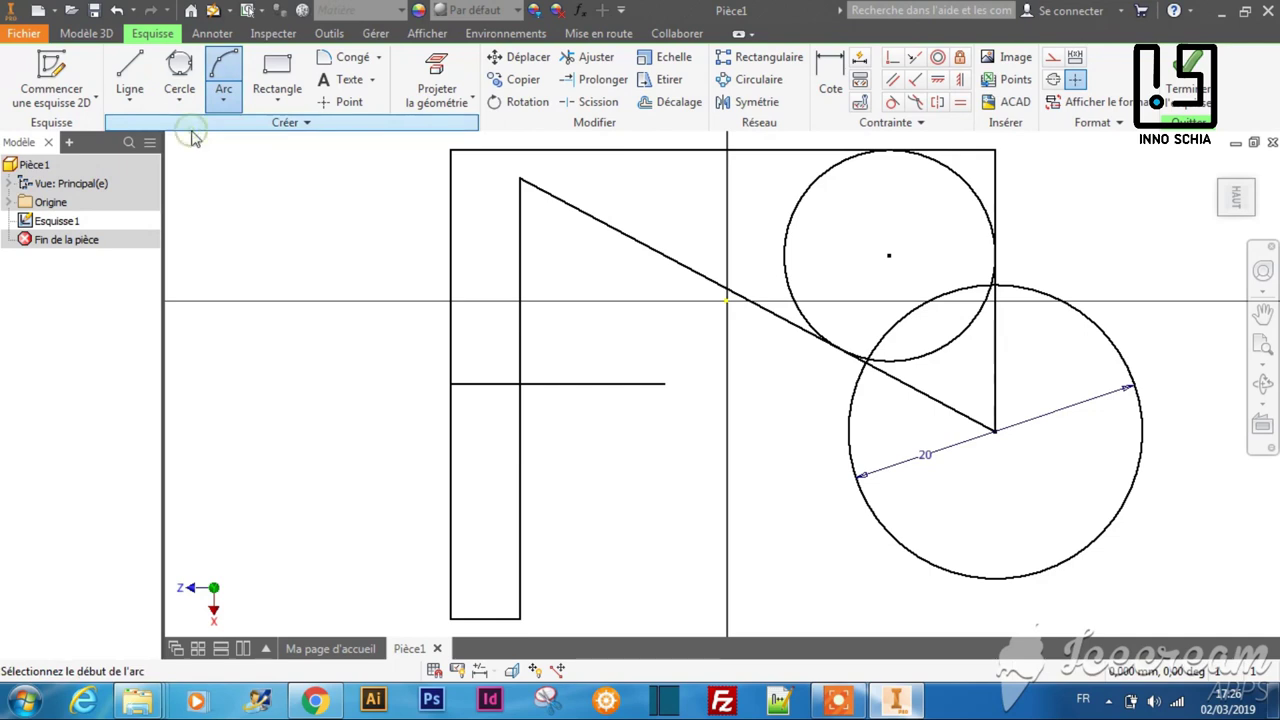
{"action": "left_click", "coordinate": [519, 347]}
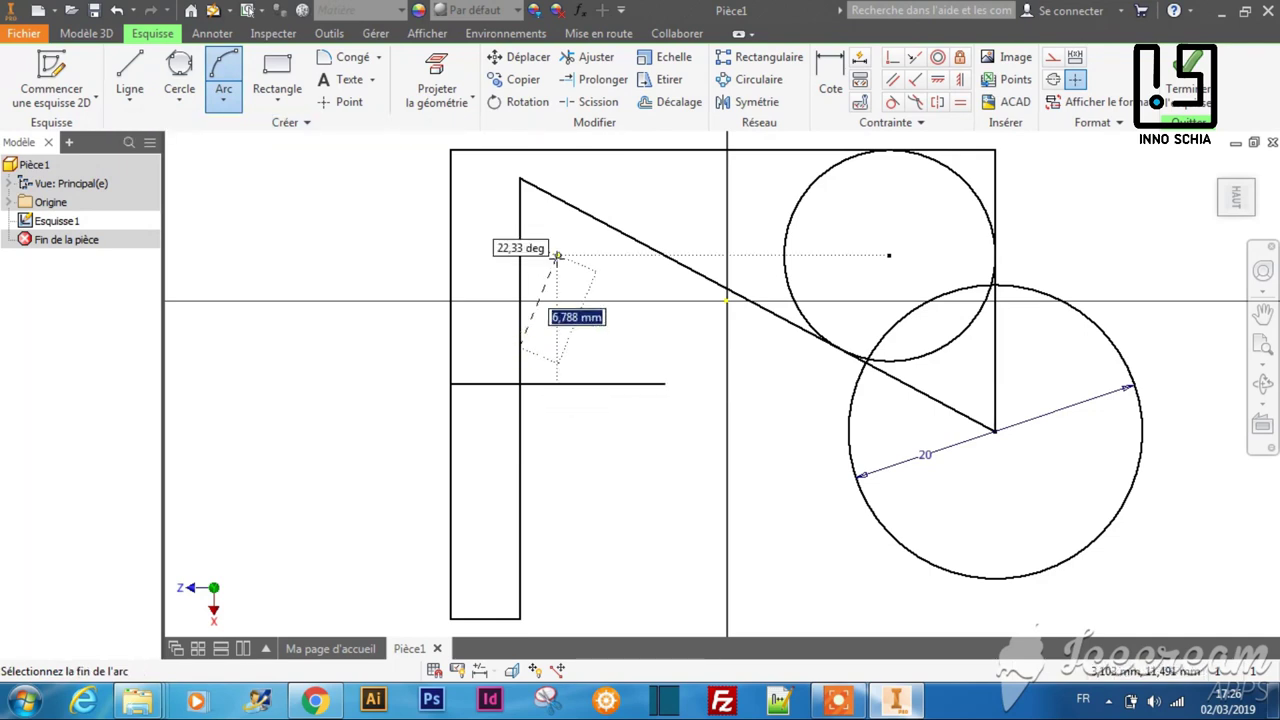
{"action": "left_click", "coordinate": [619, 232]}
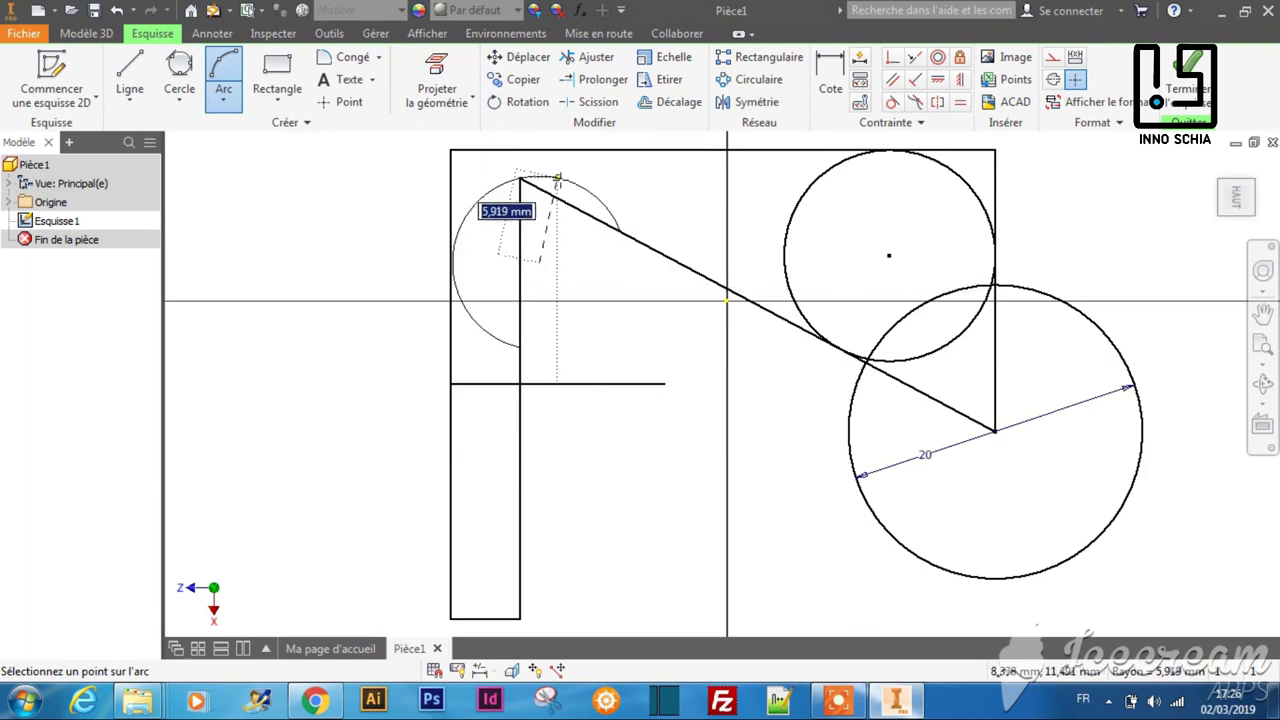
{"action": "left_click", "coordinate": [450, 252]}
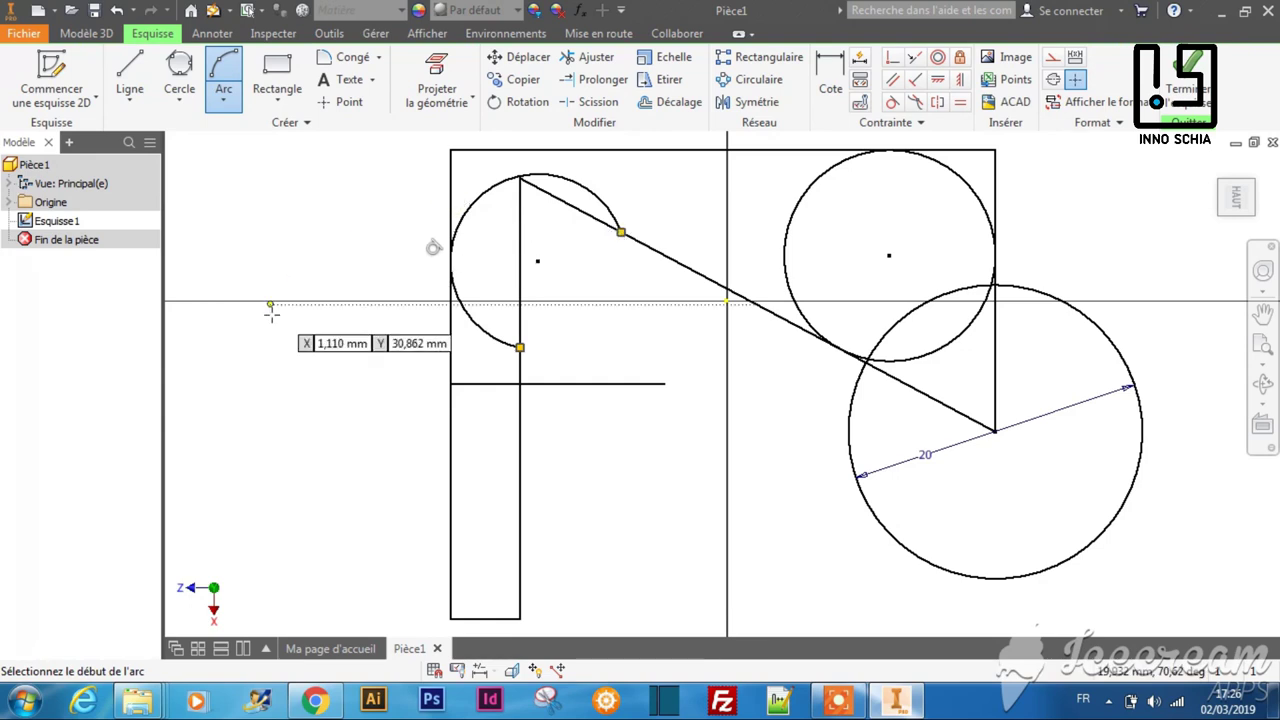
{"action": "key", "text": "Escape"}
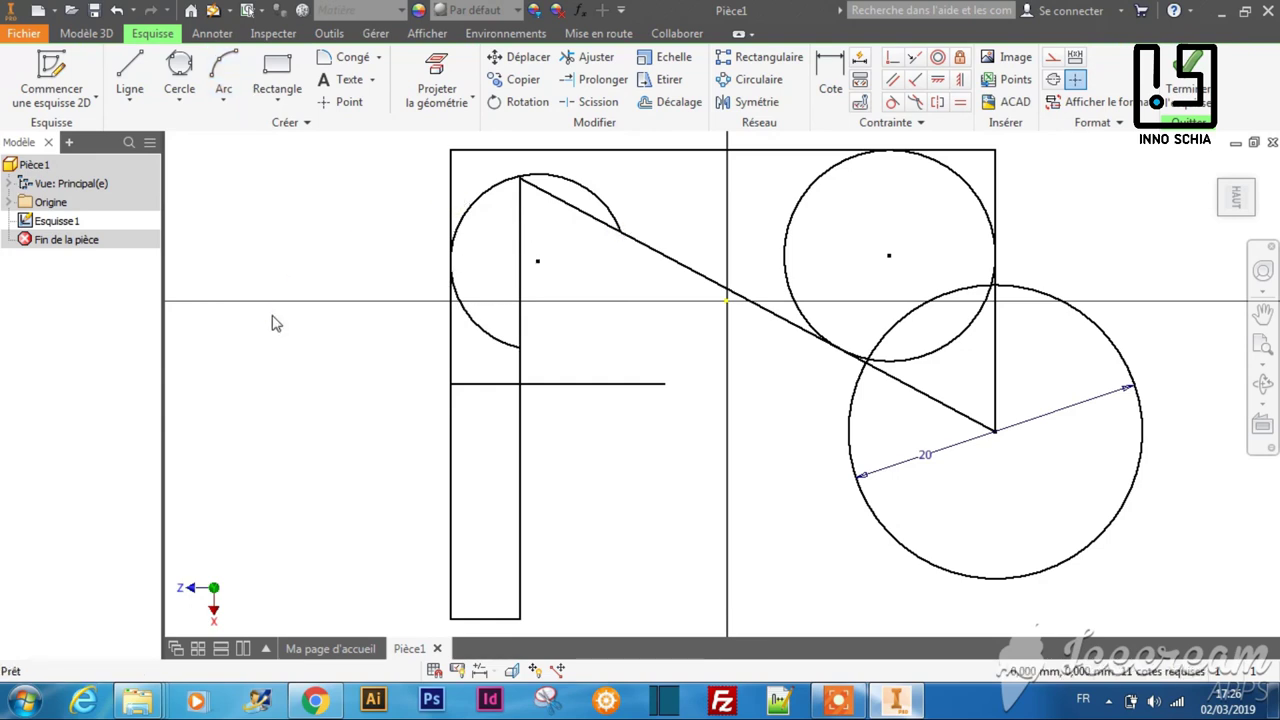
- Draw a two-point rectangle, taller than wide, in the empty area beside the outer vertical line
{"action": "left_click", "coordinate": [278, 104]}
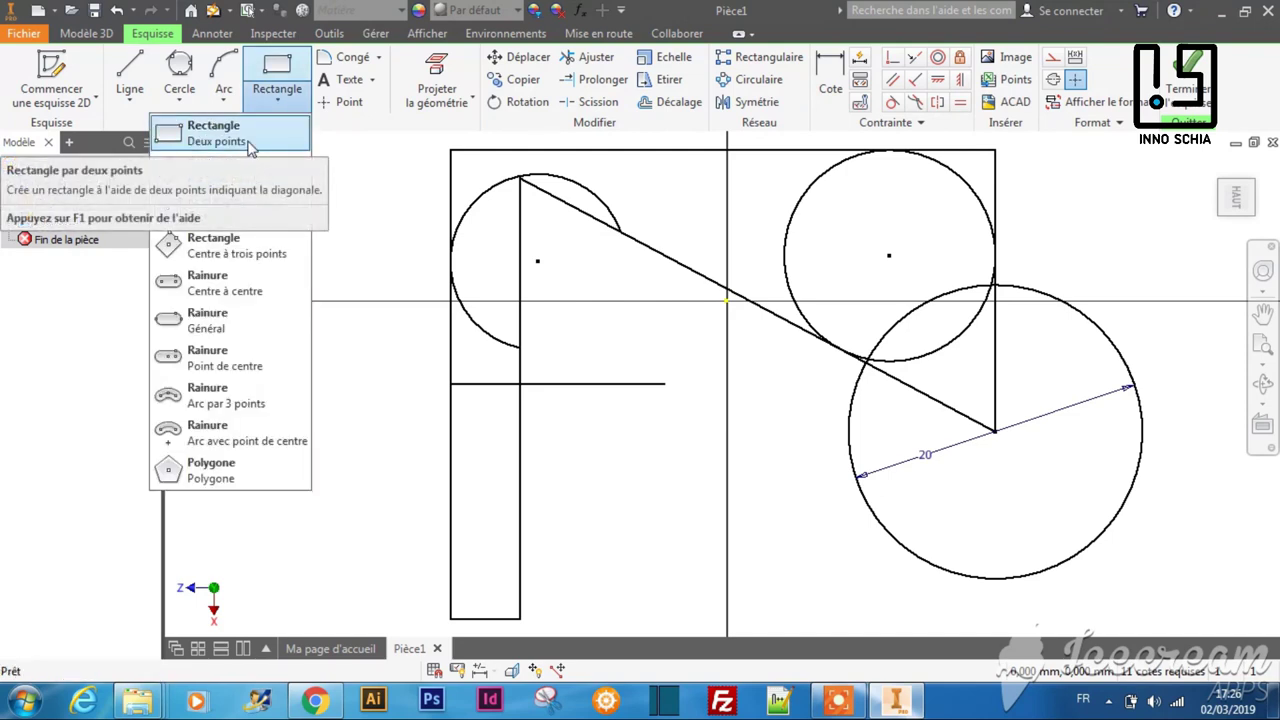
{"action": "left_click", "coordinate": [248, 142]}
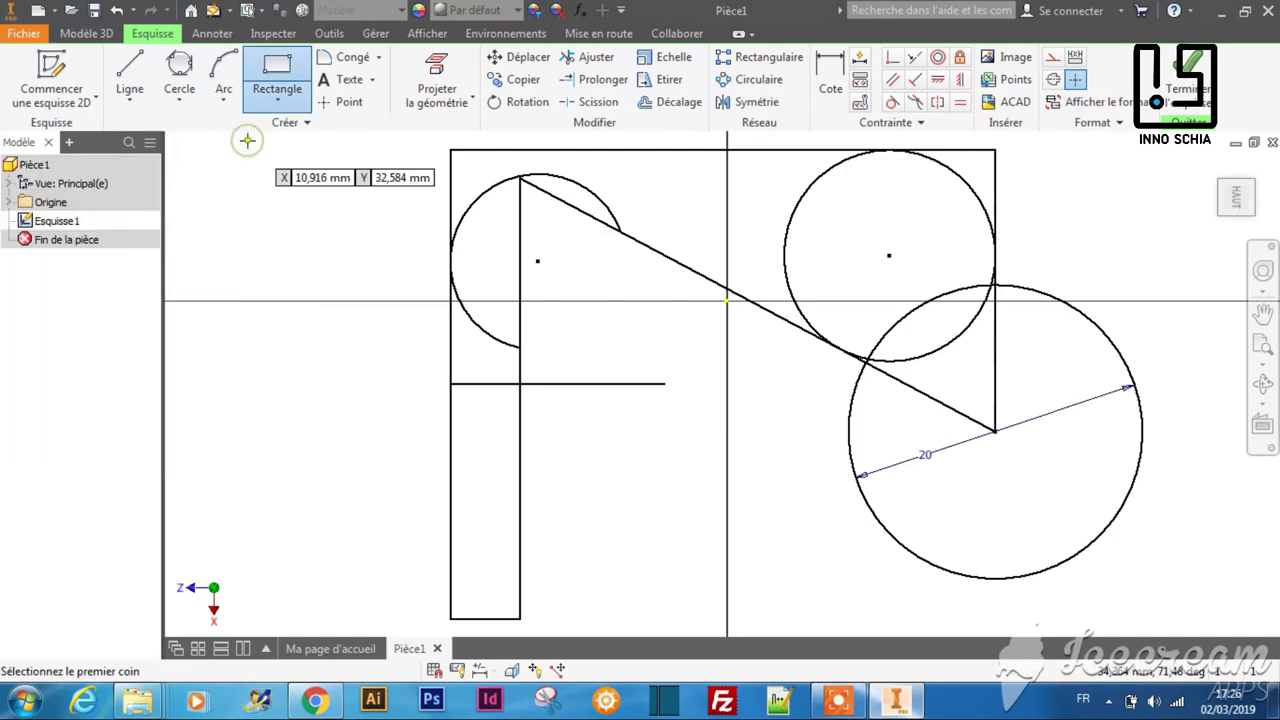
{"action": "left_click", "coordinate": [232, 224]}
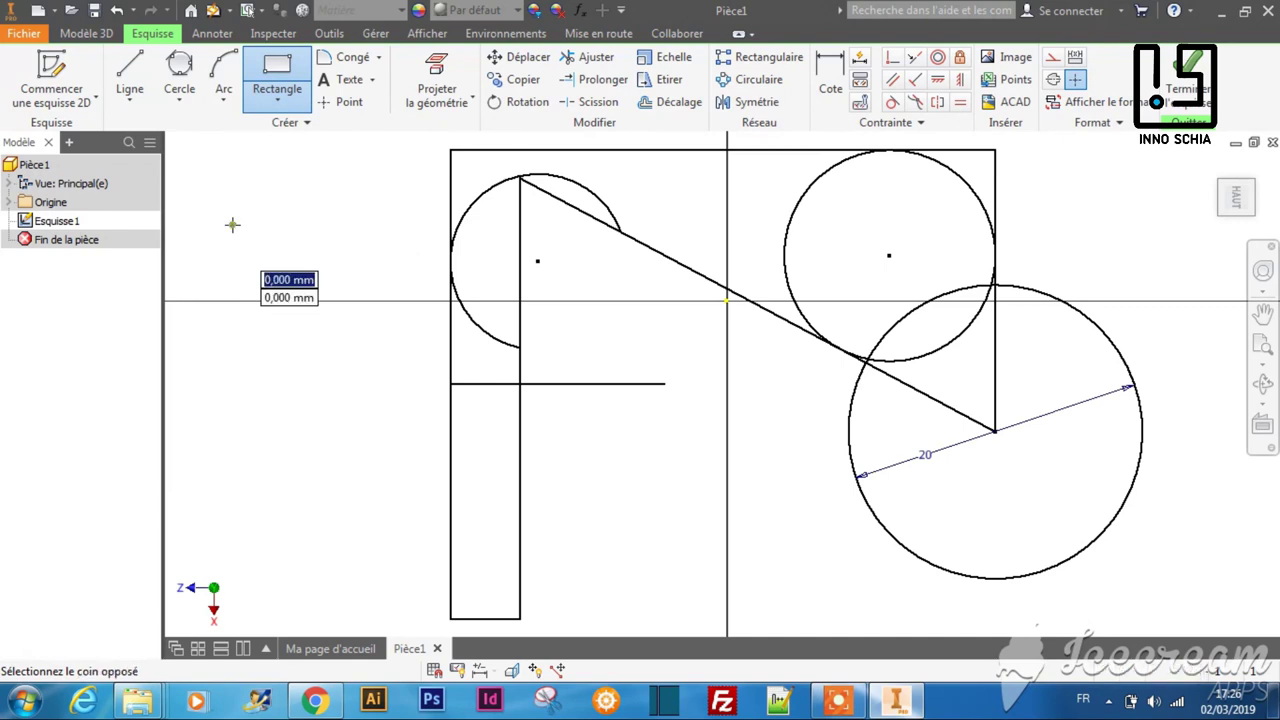
{"action": "left_click", "coordinate": [366, 449]}
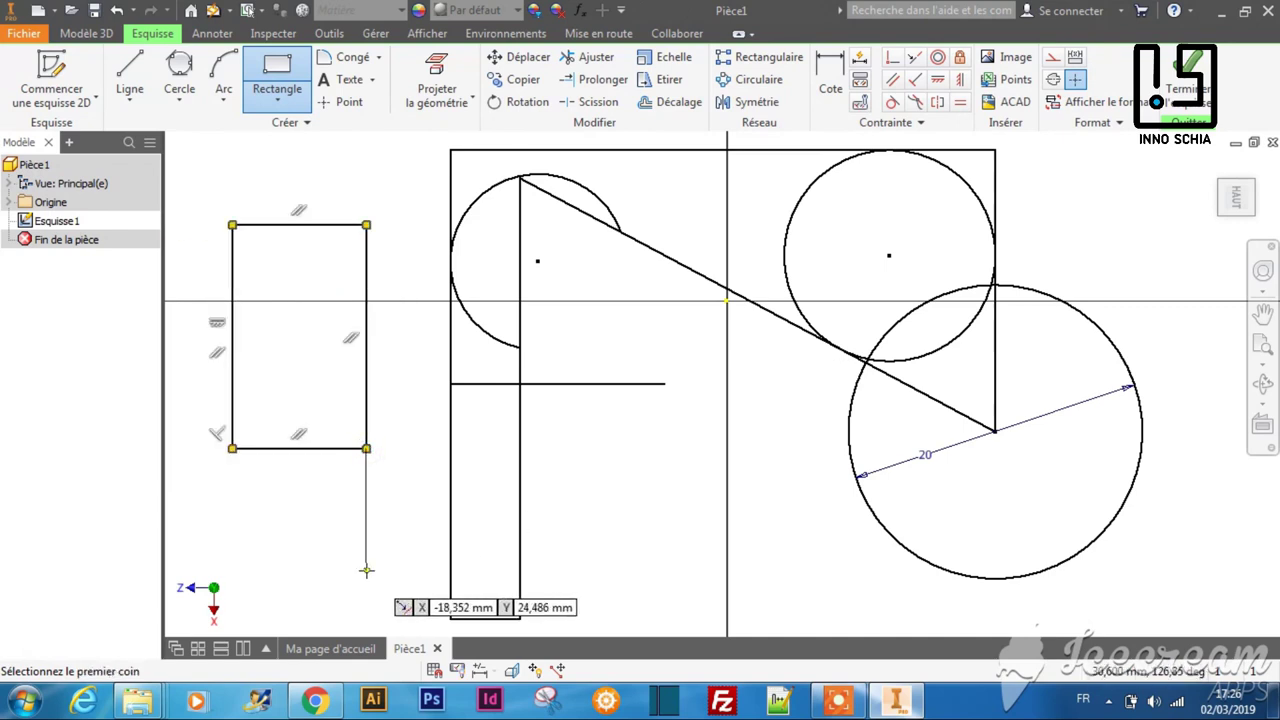
{"action": "key", "text": "Escape"}
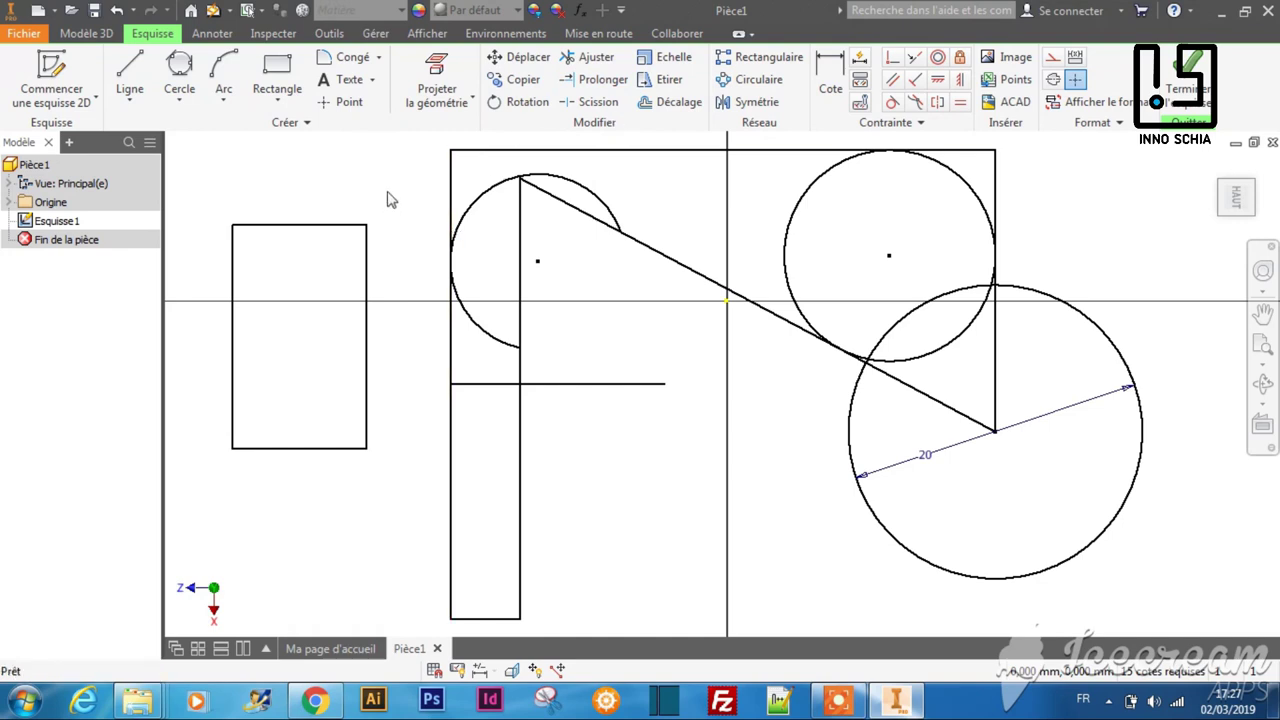
- Start saving the part under a new name and accept leaving sketch mode
{"action": "left_click", "coordinate": [393, 162]}
{"action": "left_click", "coordinate": [24, 35]}
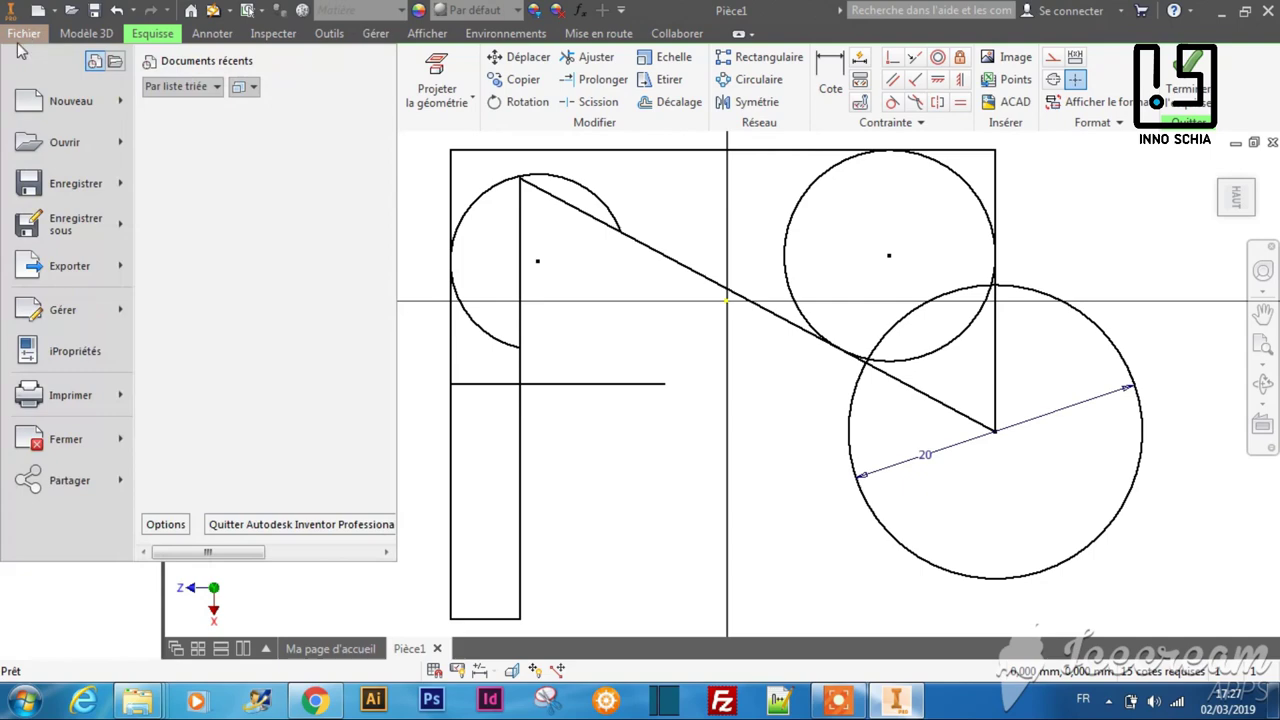
{"action": "mouse_move", "coordinate": [78, 230]}
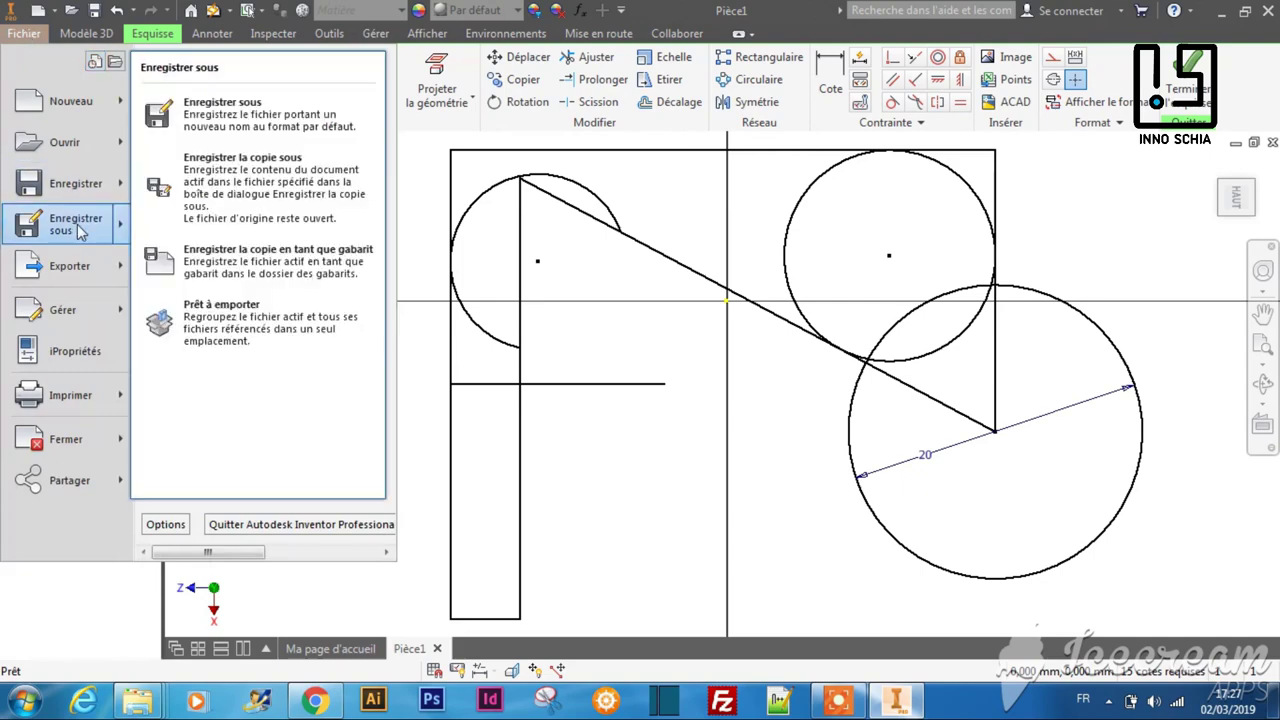
{"action": "left_click", "coordinate": [260, 128]}
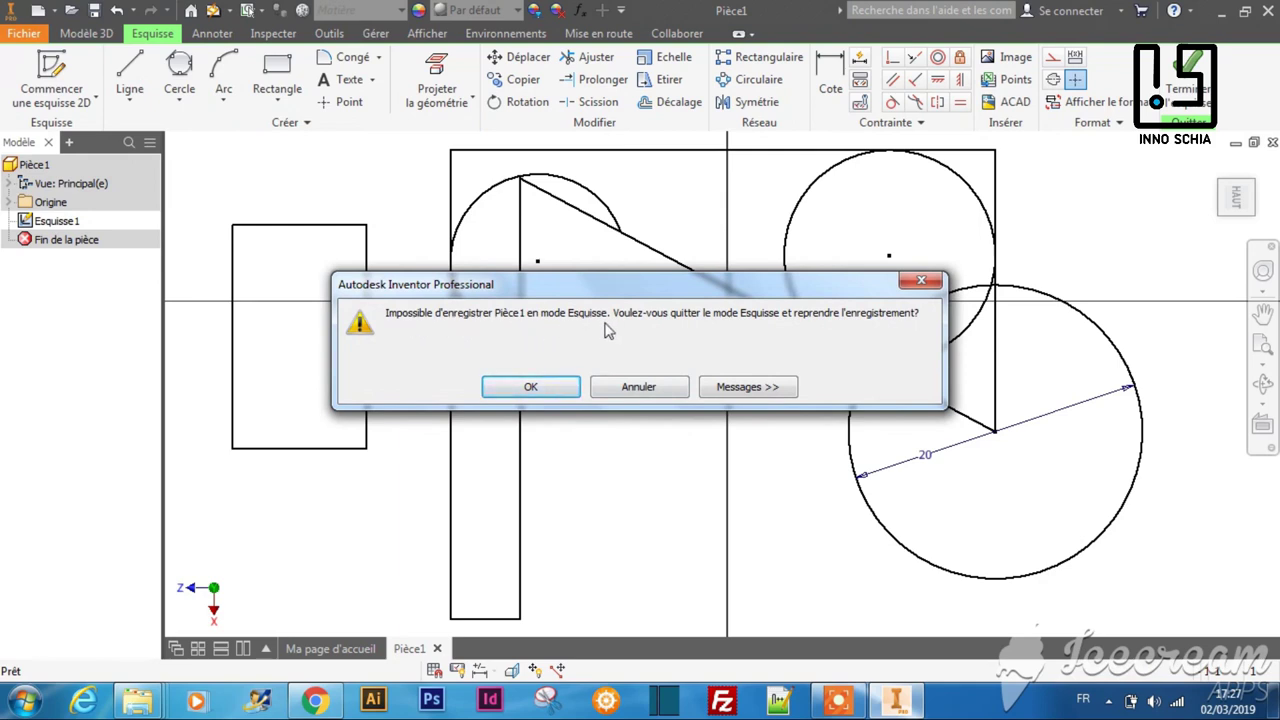
{"action": "left_click", "coordinate": [531, 387]}
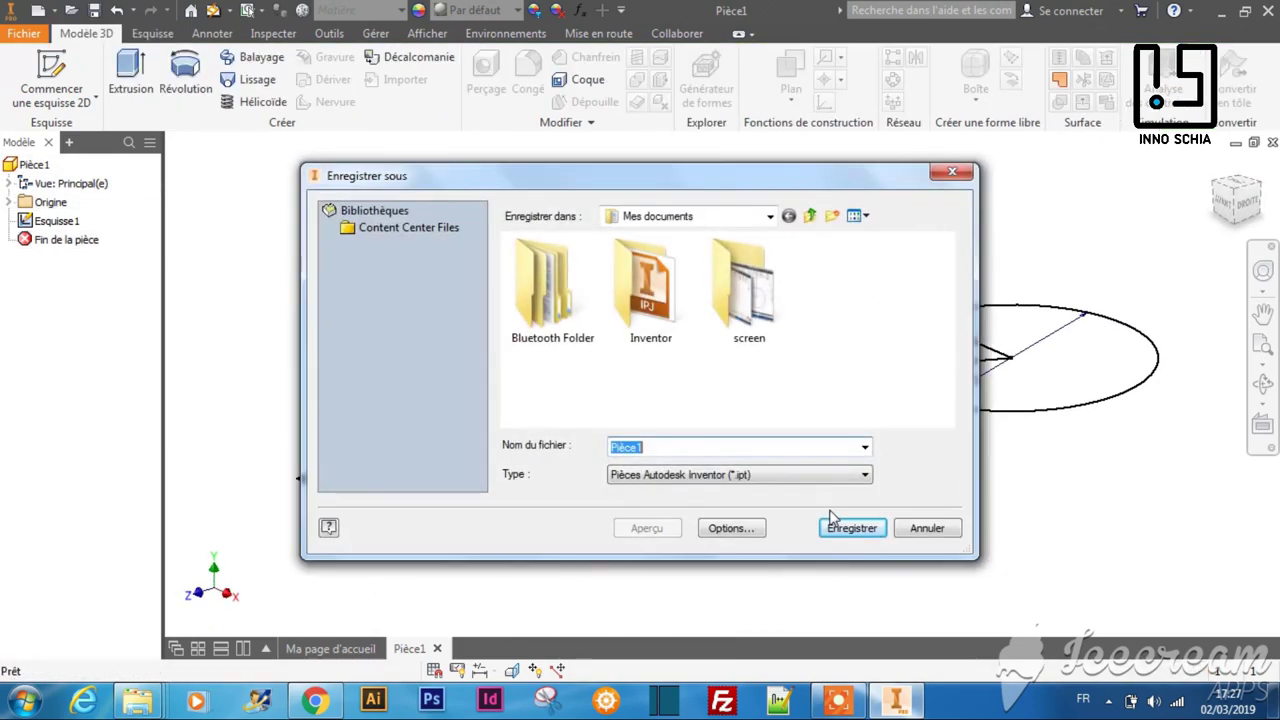
- Create a folder named PREMIERE VIDEO inside the Inventor documents folder
{"action": "double_click", "coordinate": [646, 300]}
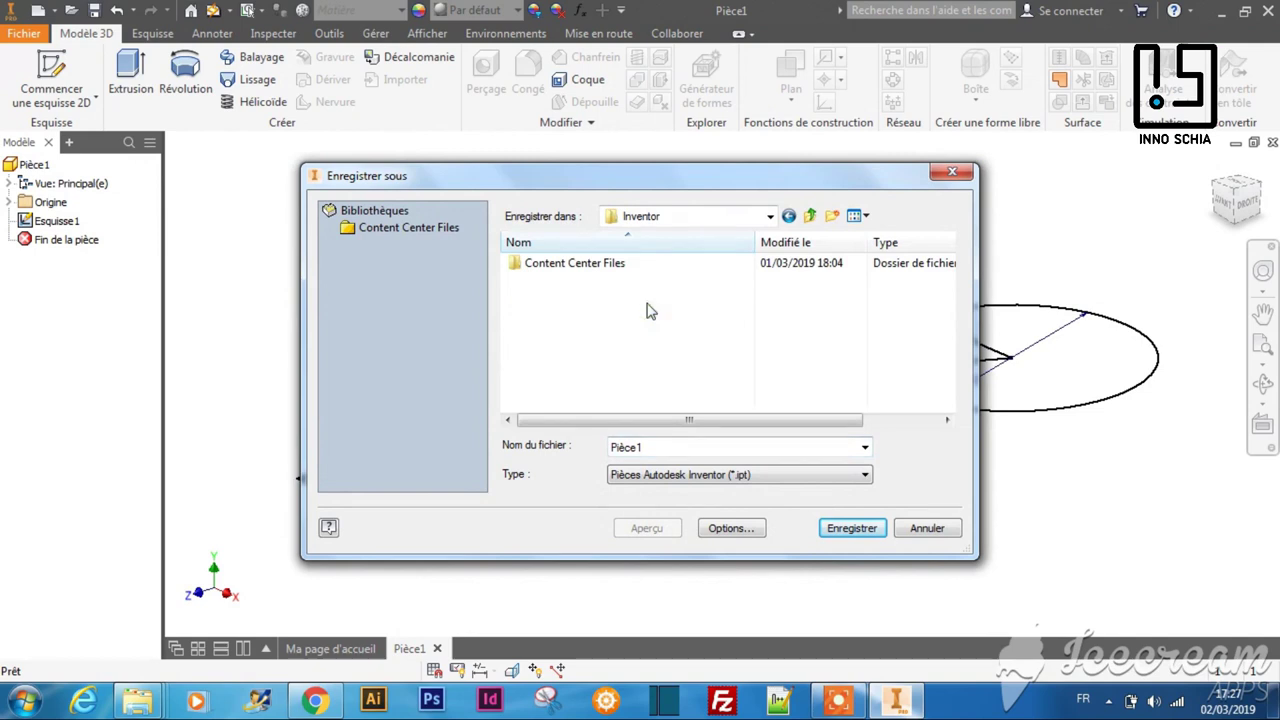
{"action": "left_click", "coordinate": [832, 216]}
{"action": "key", "text": "Caps_Lock"}
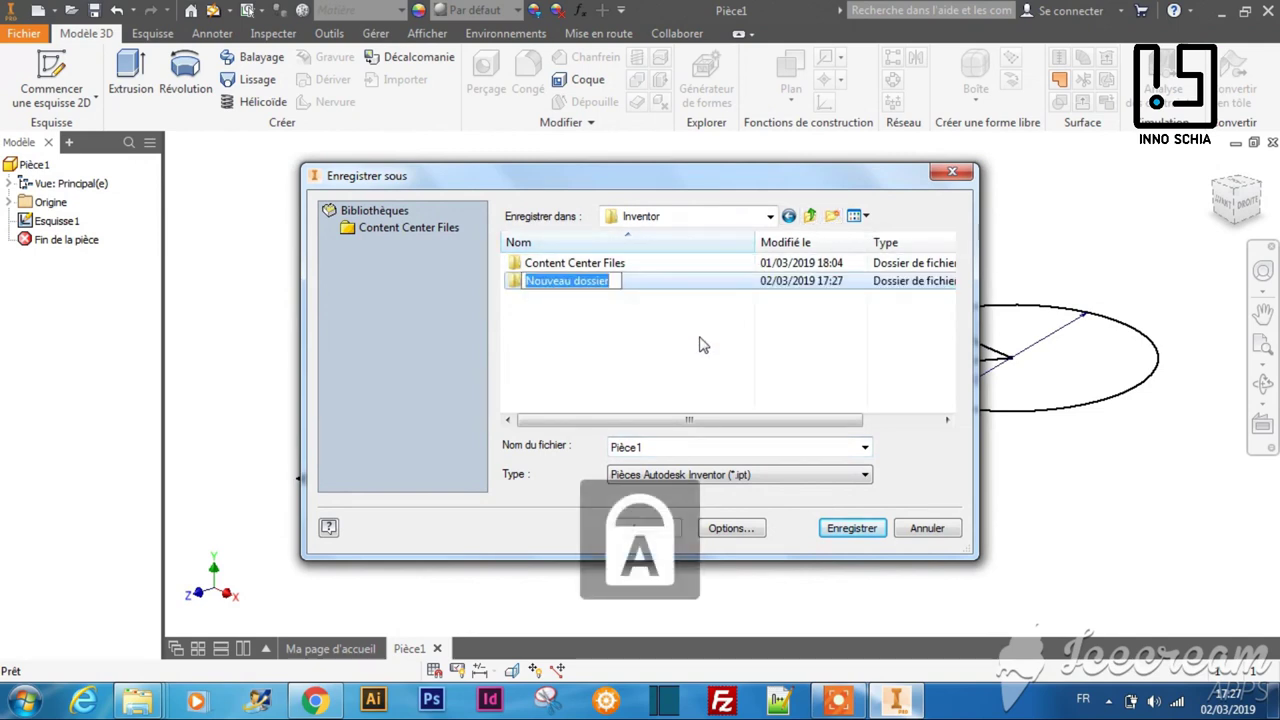
{"action": "type", "text": "PREMIE"}
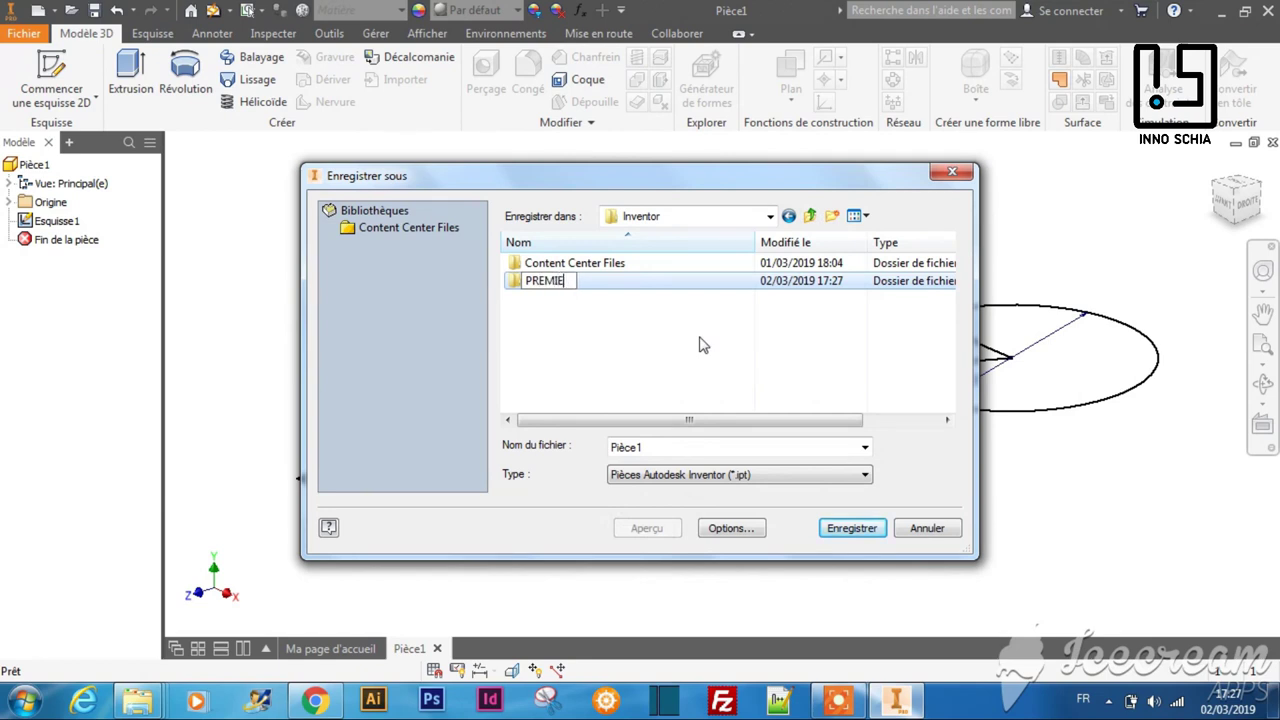
{"action": "type", "text": "RE VIDEO"}
{"action": "key", "text": "Return"}
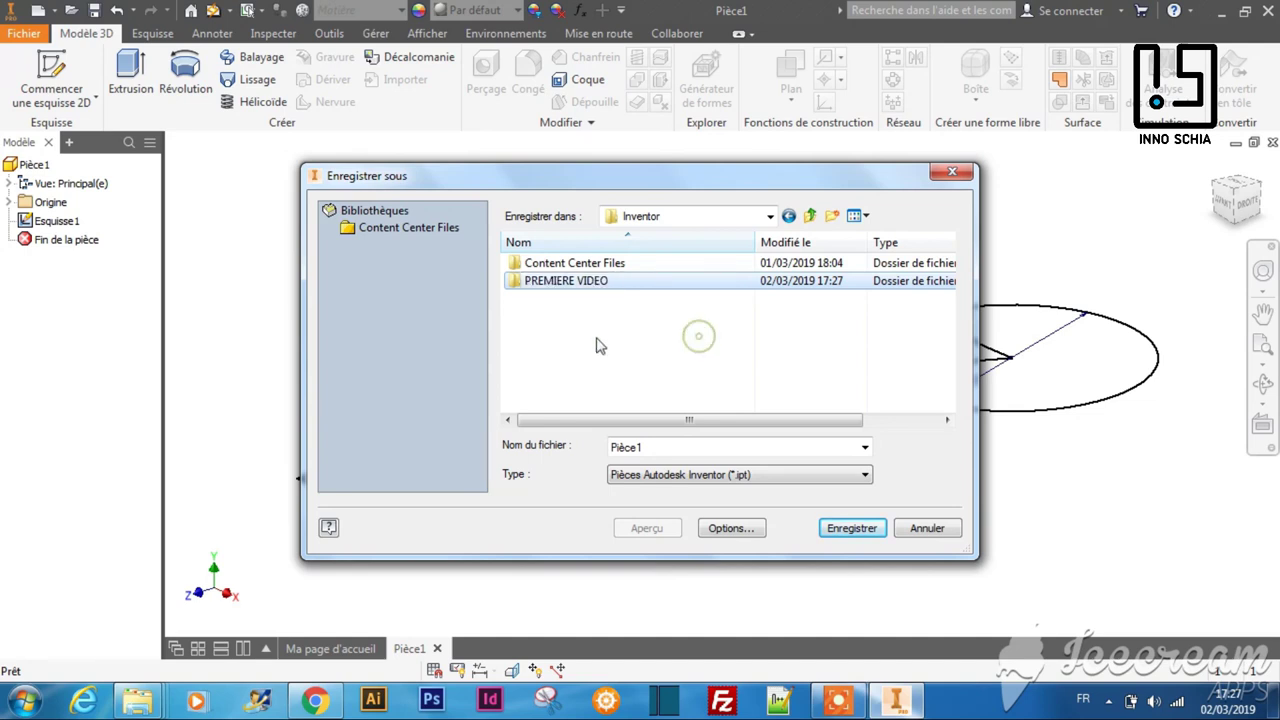
- Save the part as "Essai 1" in the PREMIERE VIDEO folder
{"action": "double_click", "coordinate": [600, 283]}
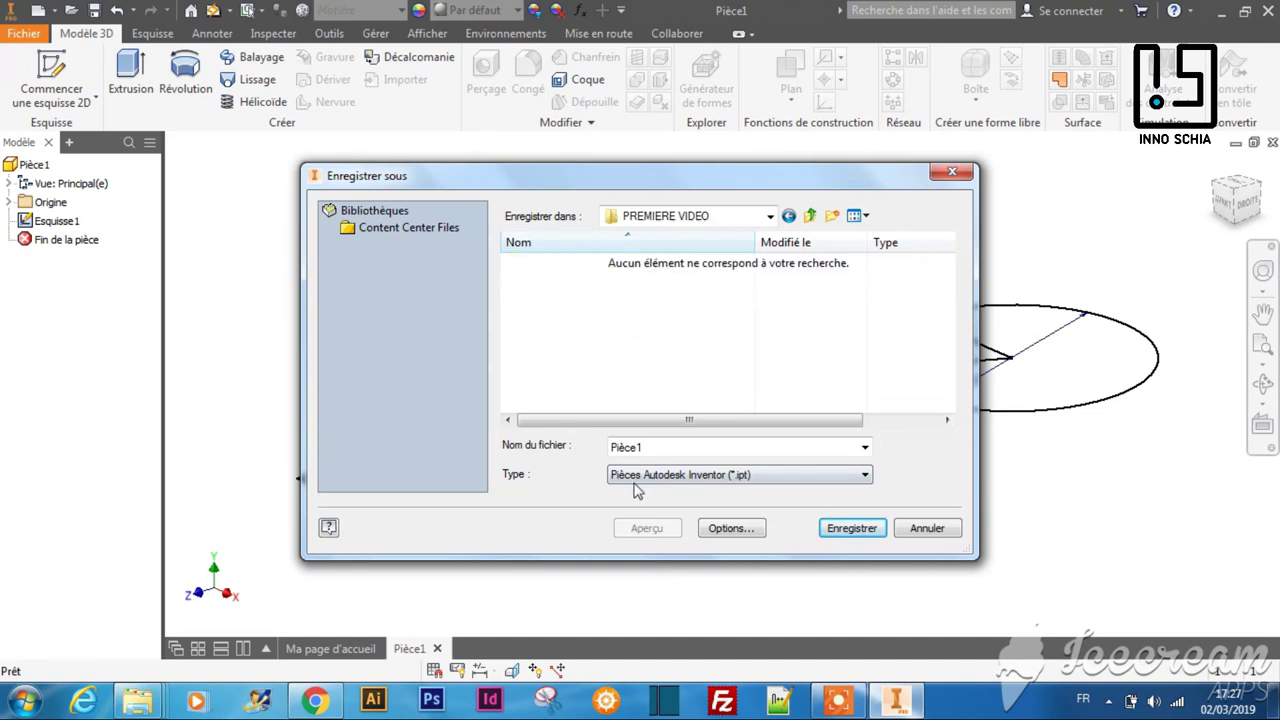
{"action": "double_click", "coordinate": [659, 447]}
{"action": "key", "text": "BackSpace"}
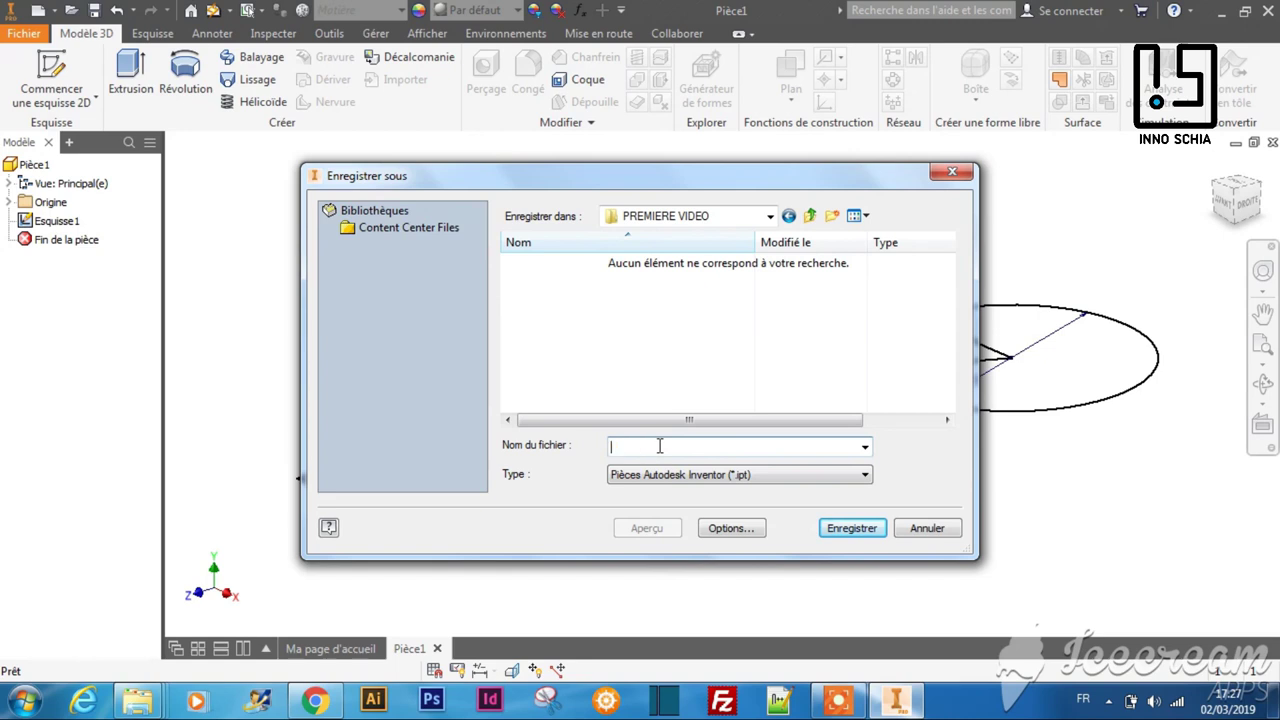
{"action": "key", "text": "Caps_Lock"}
{"action": "type", "text": "eS"}
{"action": "type", "text": "E"}
{"action": "key", "text": "Caps_Lock"}
{"action": "type", "text": "ssa"}
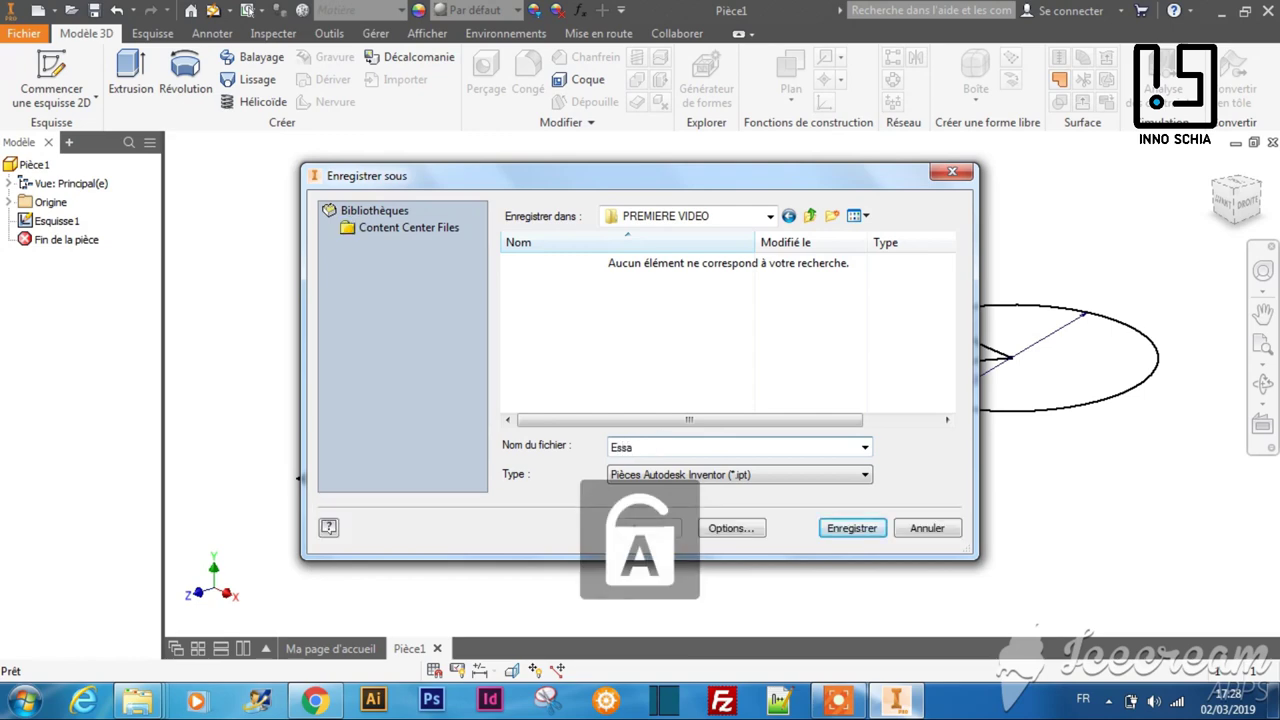
{"action": "type", "text": "i 1"}
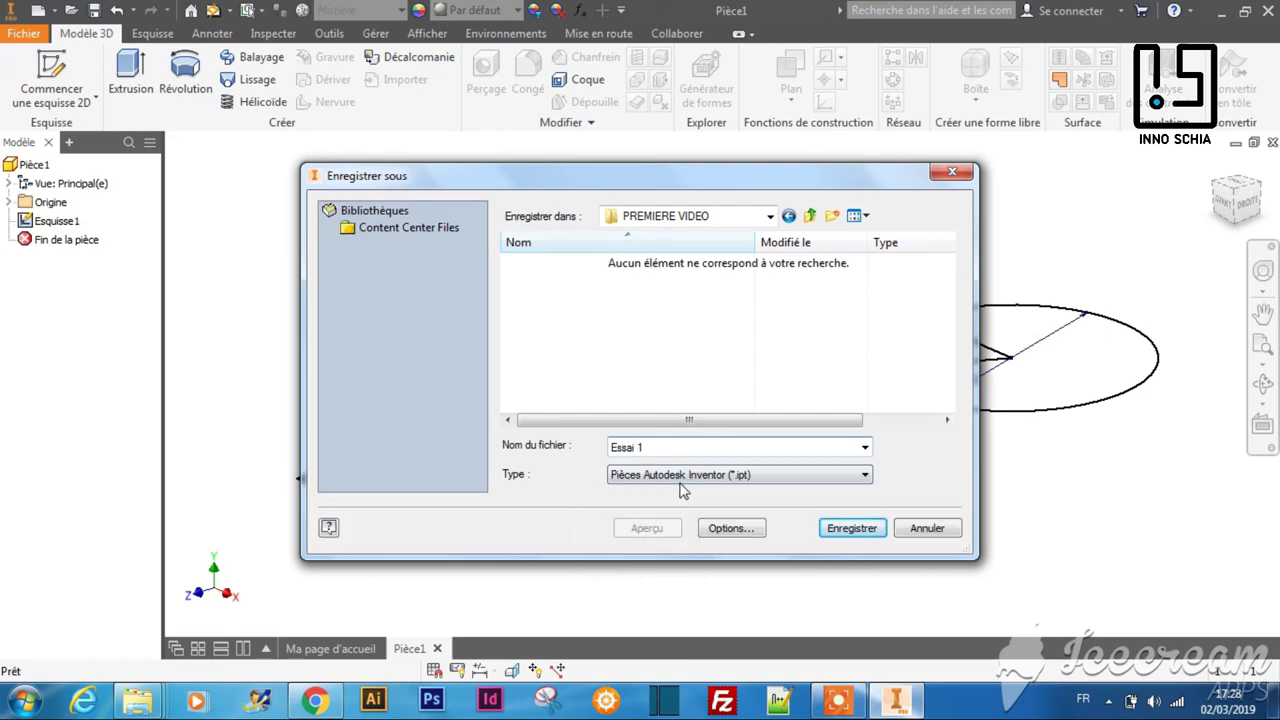
{"action": "left_click", "coordinate": [855, 530]}
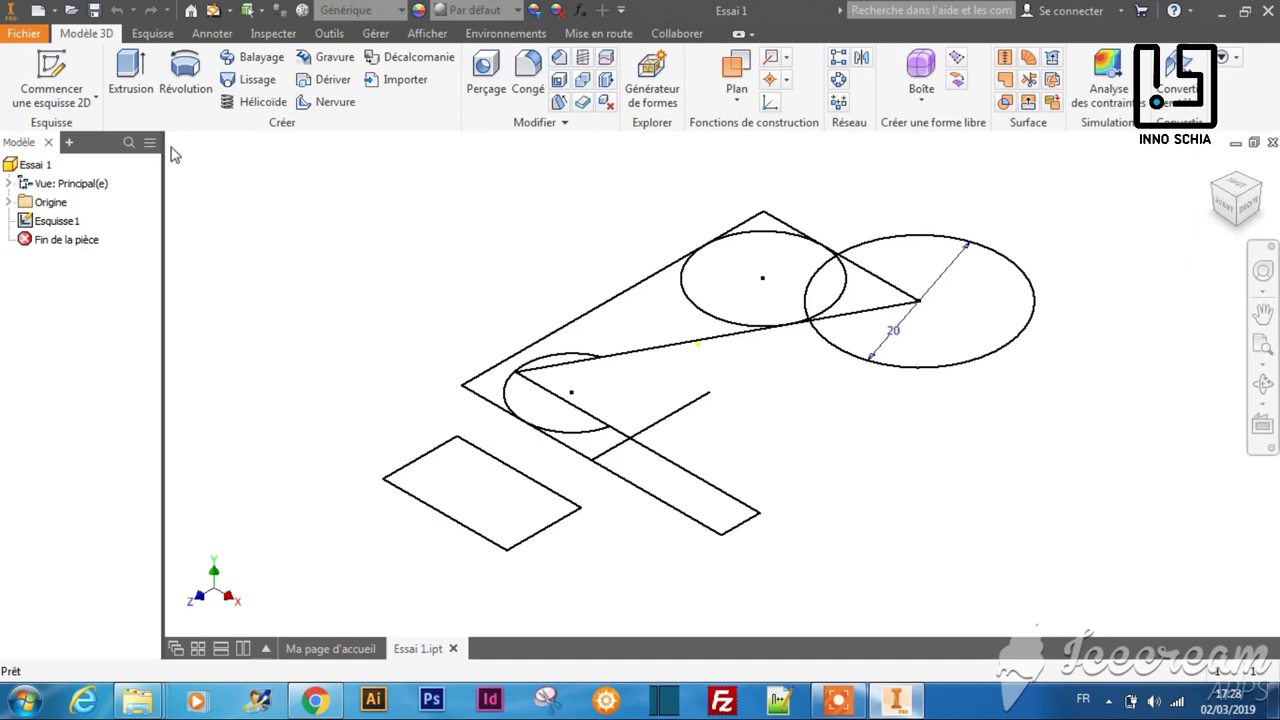
- Extrude the separate rectangle of the sketch as a solid over a distance of 20 mm
{"action": "left_click", "coordinate": [138, 102]}
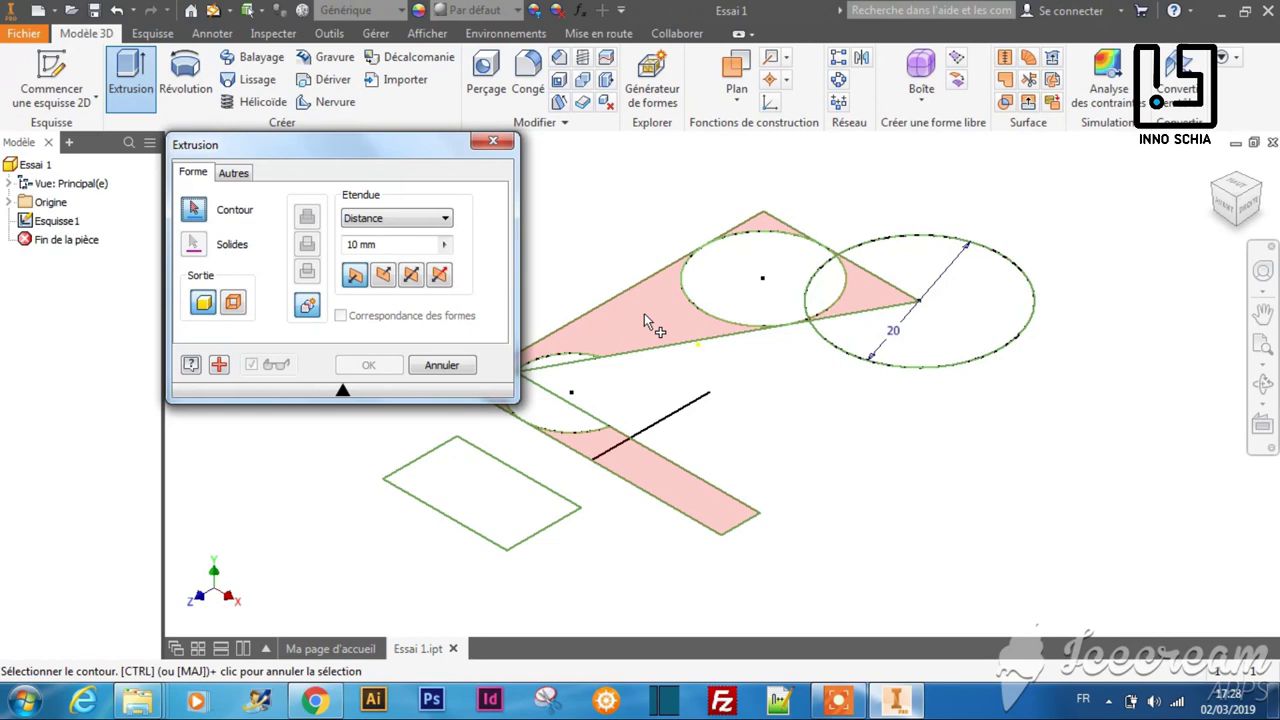
{"action": "left_click", "coordinate": [488, 500]}
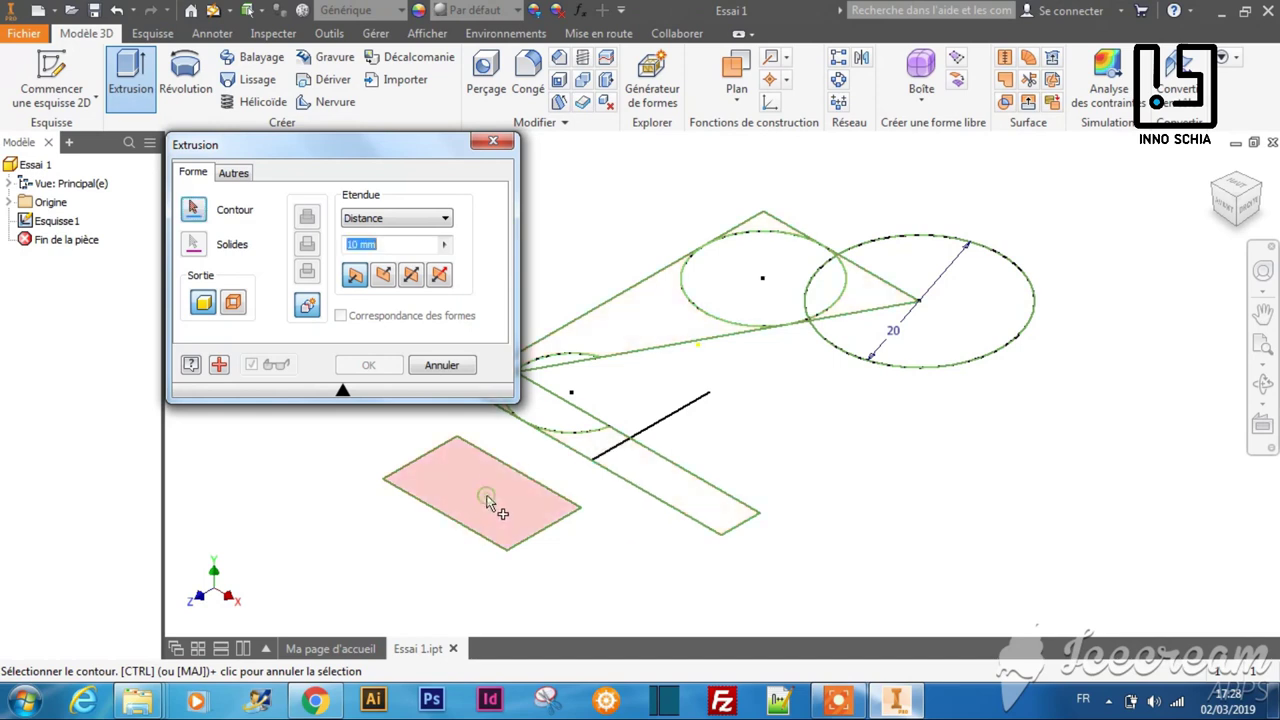
{"action": "left_click", "coordinate": [356, 245]}
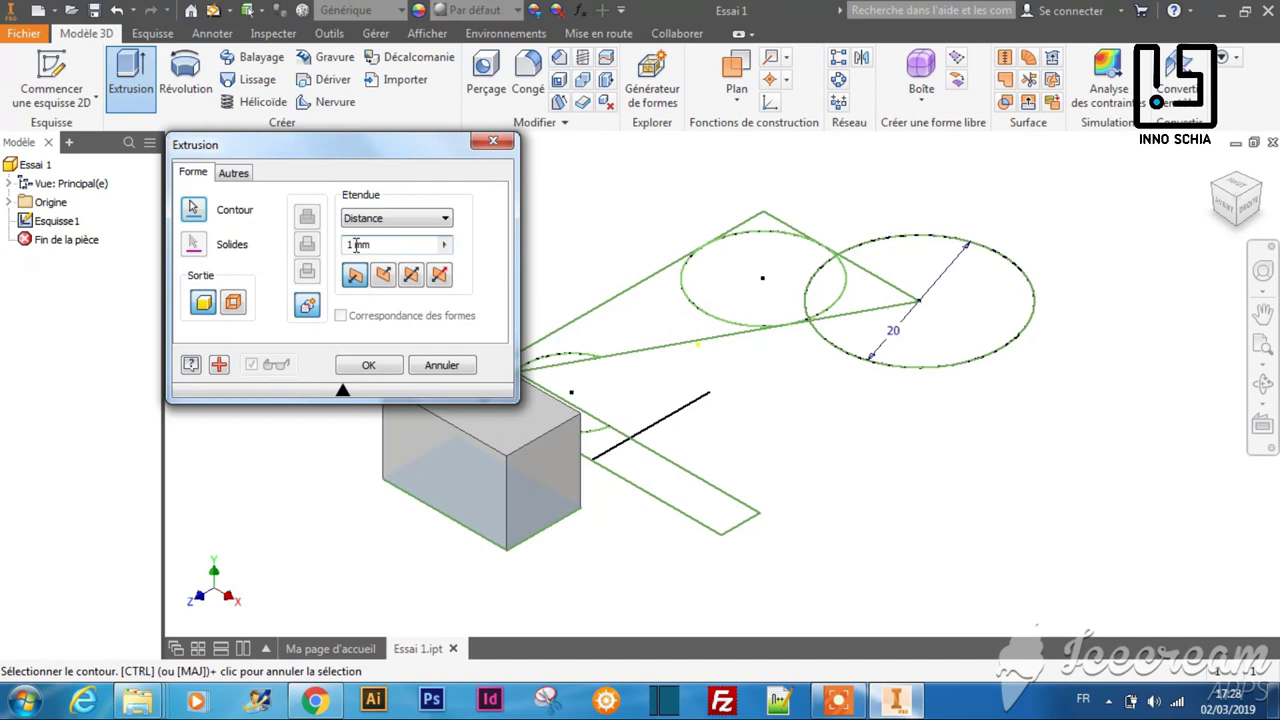
{"action": "key", "text": "BackSpace"}
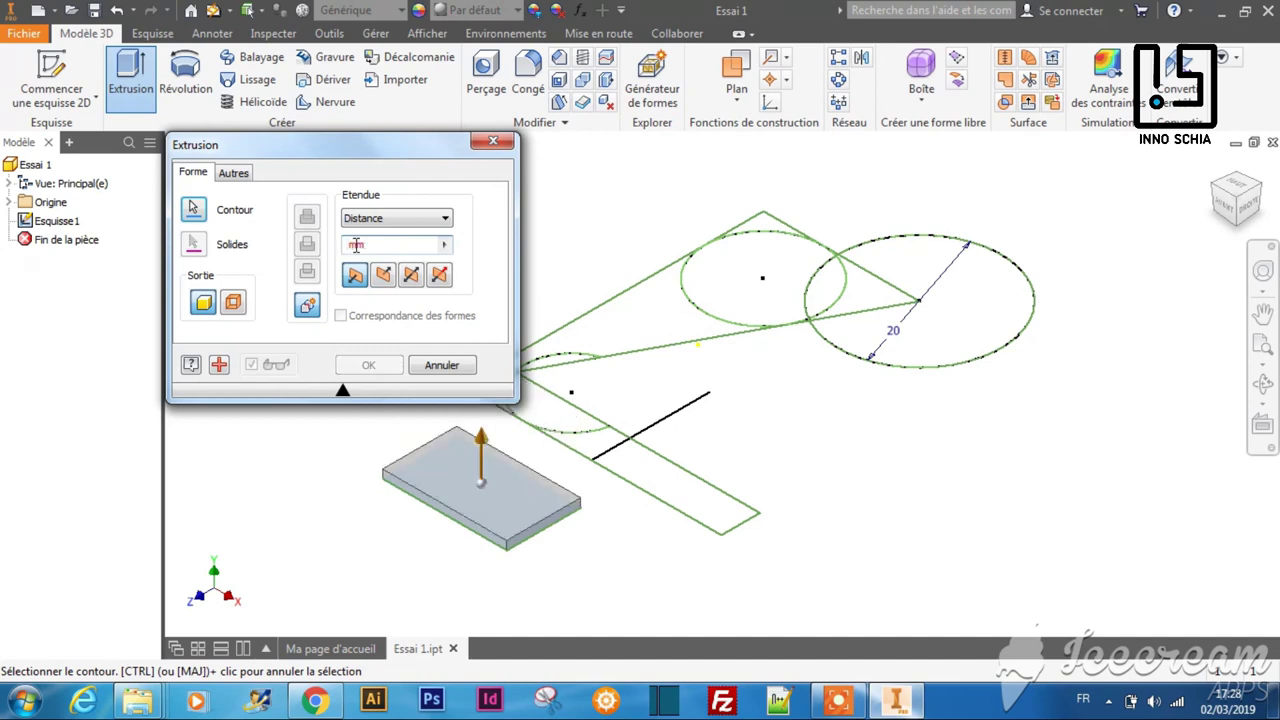
{"action": "type", "text": "20"}
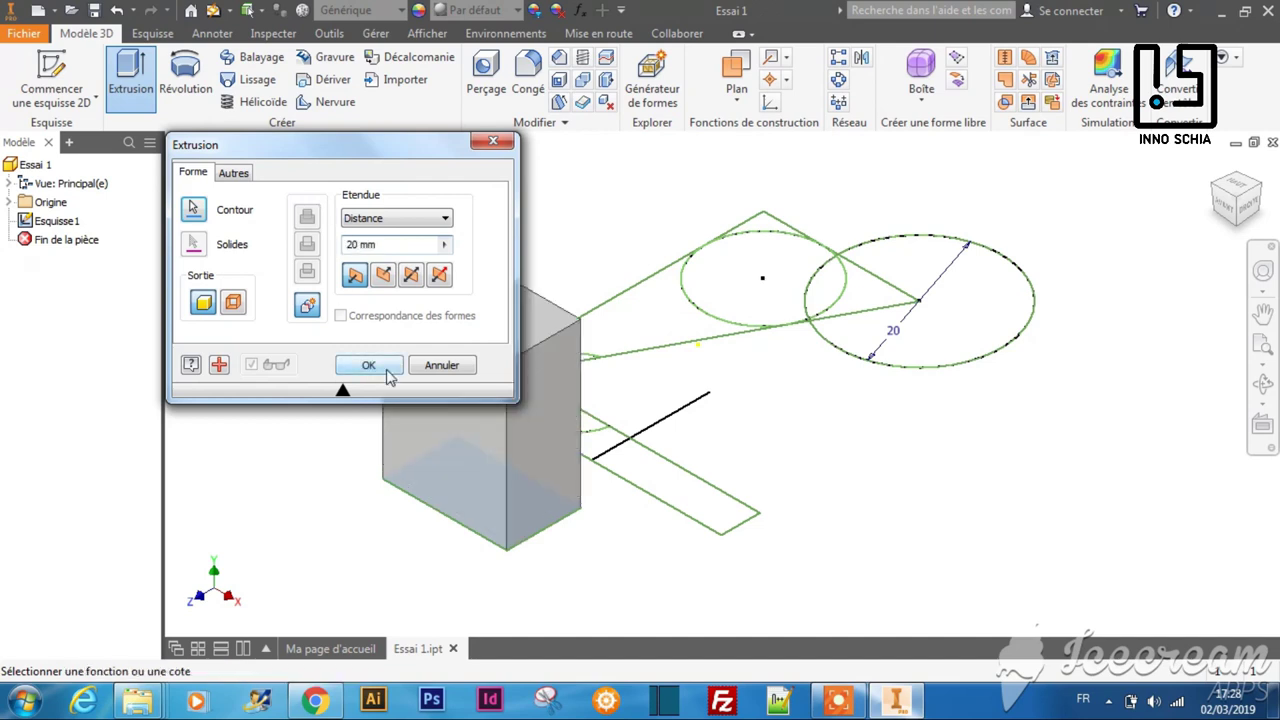
{"action": "left_click", "coordinate": [369, 366]}
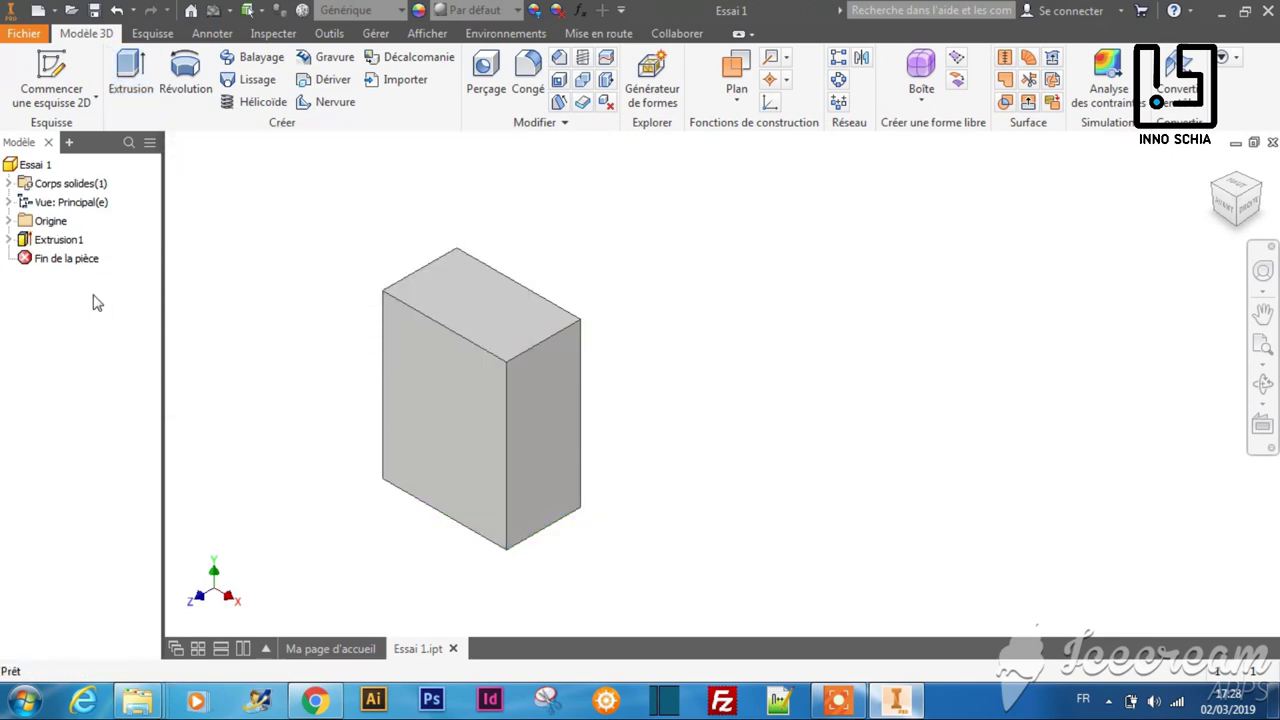
- Open the extrusion's underlying sketch for editing, review it, and finish the sketch to return to the solid
{"action": "left_click", "coordinate": [9, 240]}
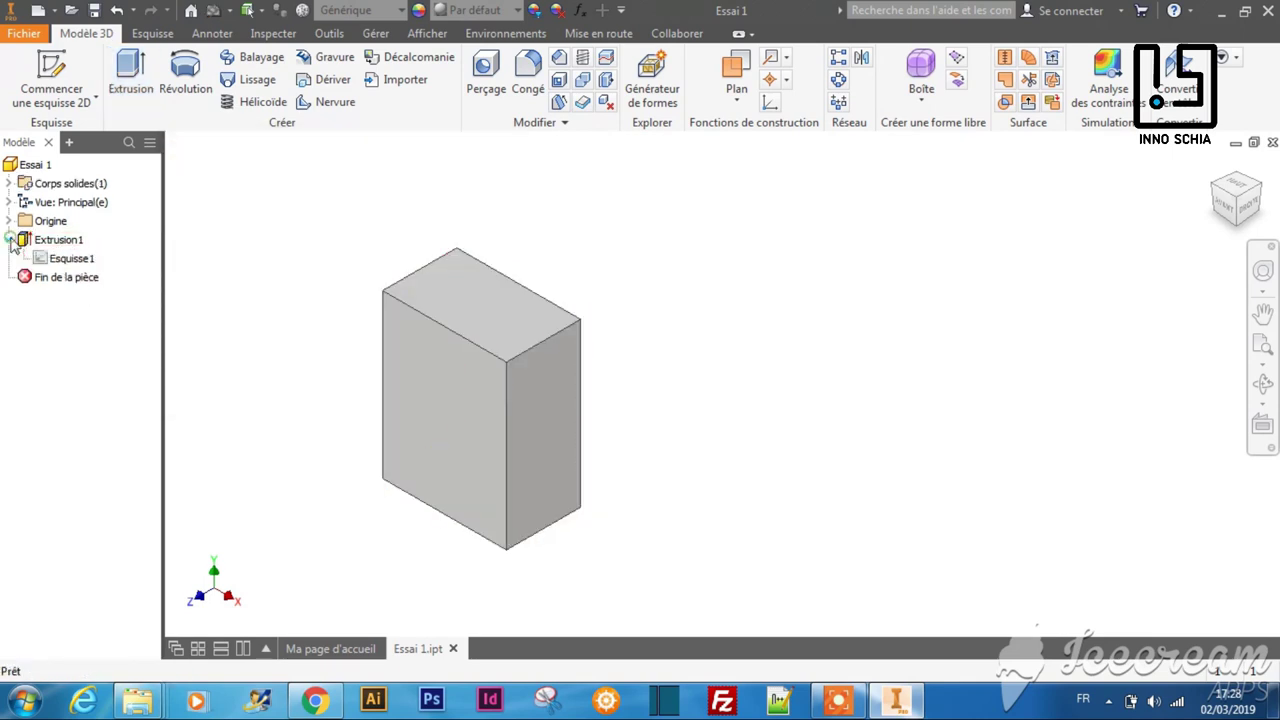
{"action": "double_click", "coordinate": [72, 259]}
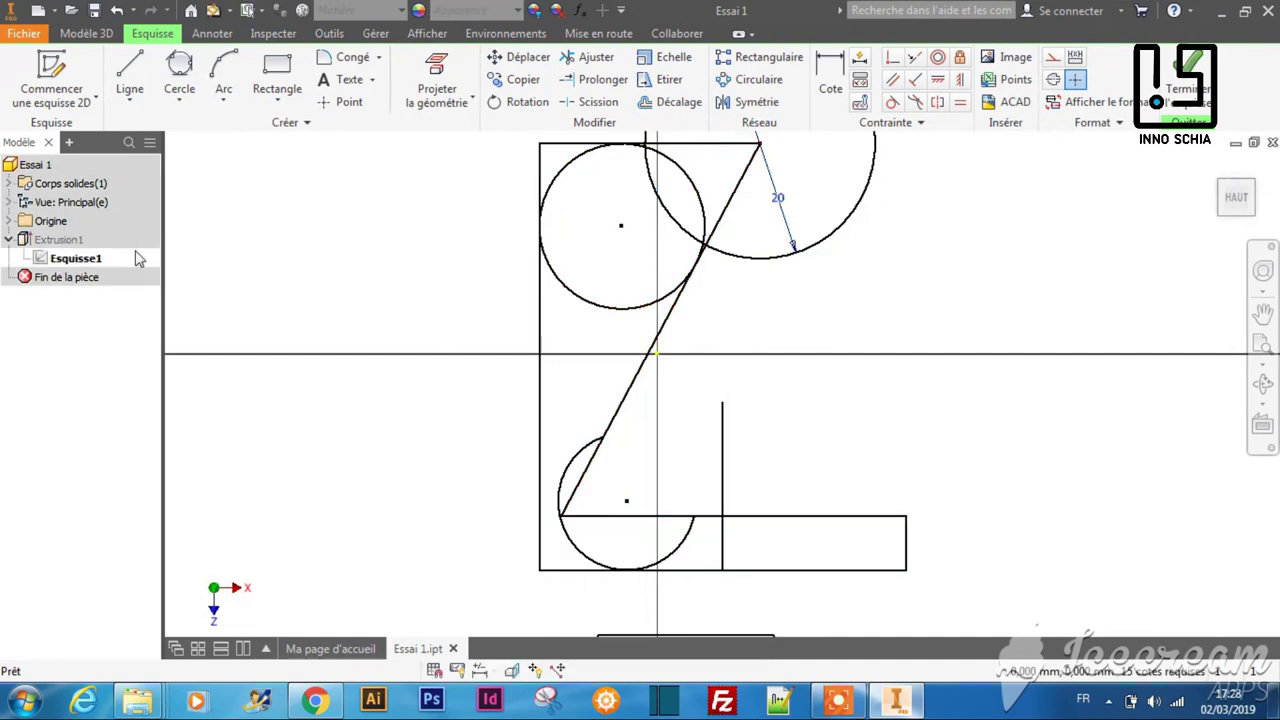
{"action": "left_click", "coordinate": [88, 33]}
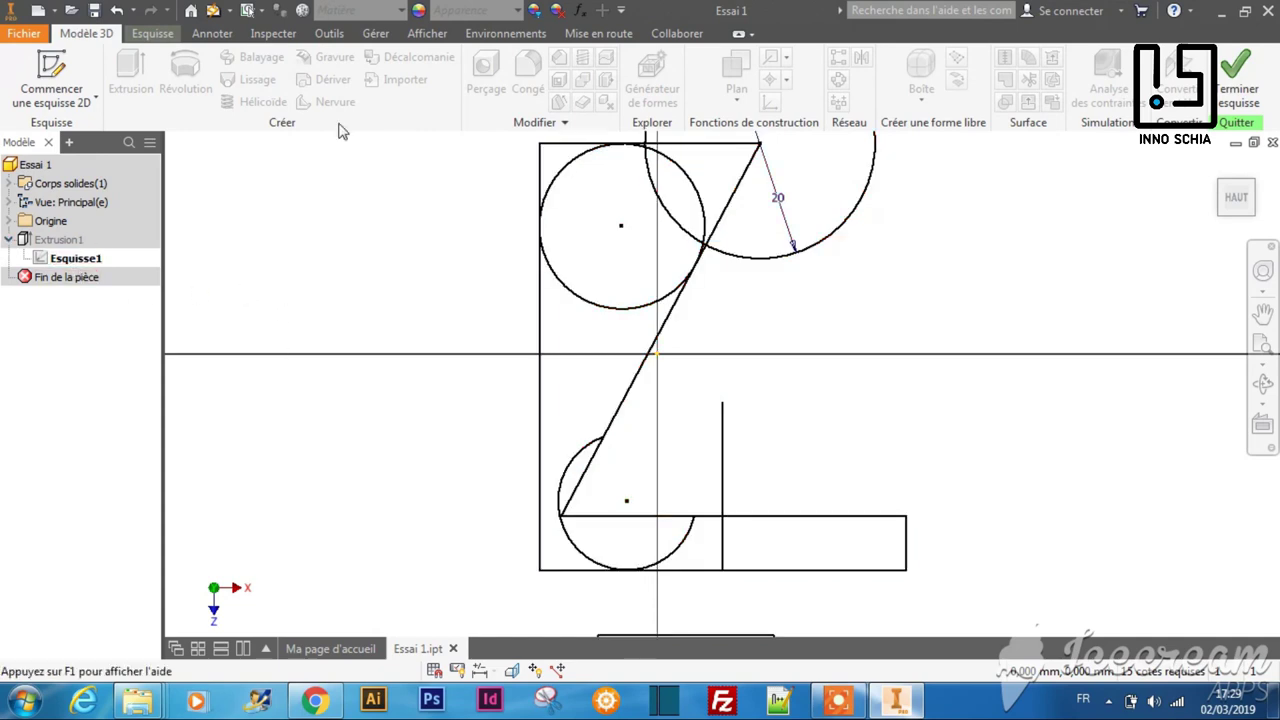
{"action": "left_click", "coordinate": [1238, 100]}
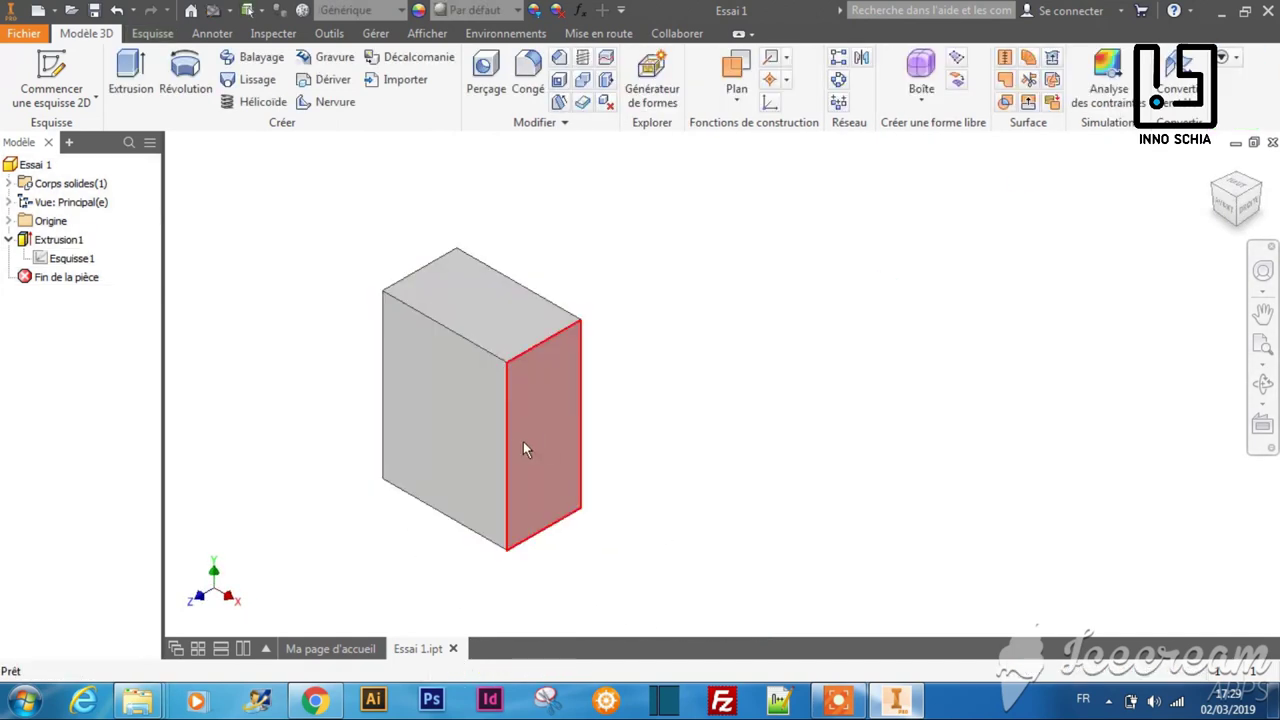
- Delete the block's extrusion feature from the part while keeping the sketch it was built from
{"action": "left_click", "coordinate": [64, 242]}
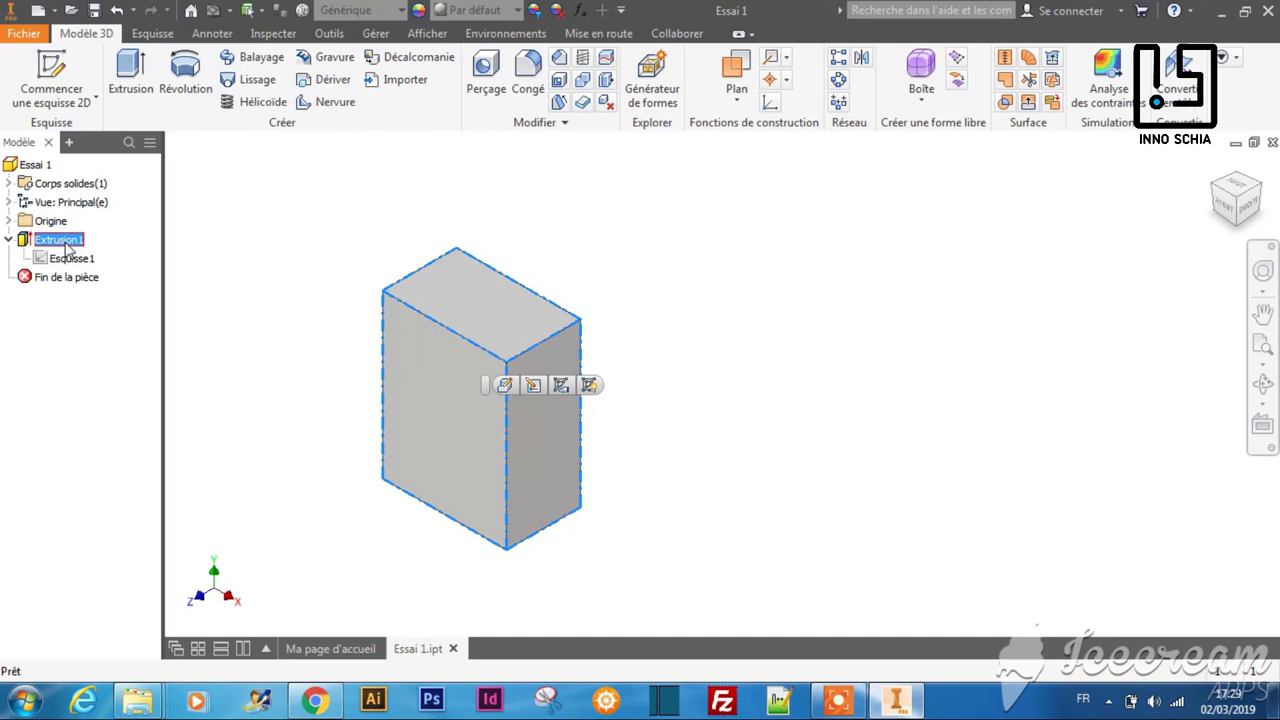
{"action": "right_click", "coordinate": [67, 246]}
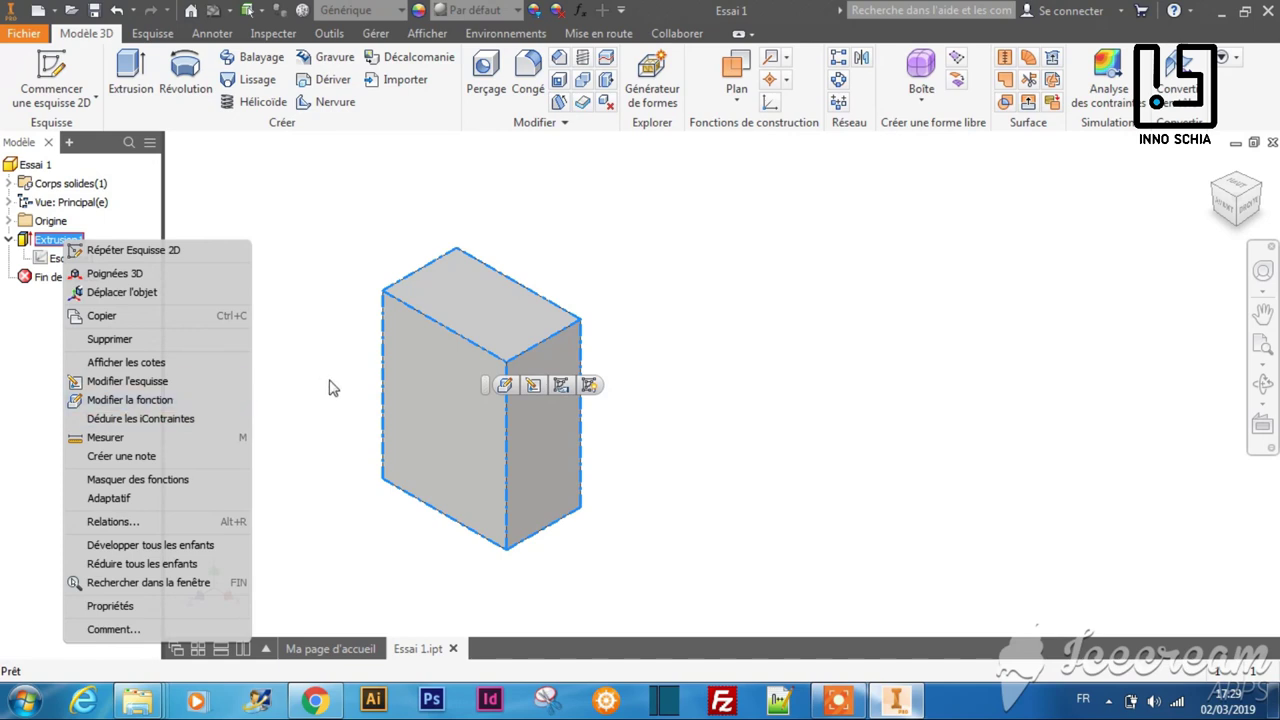
{"action": "left_click", "coordinate": [135, 345]}
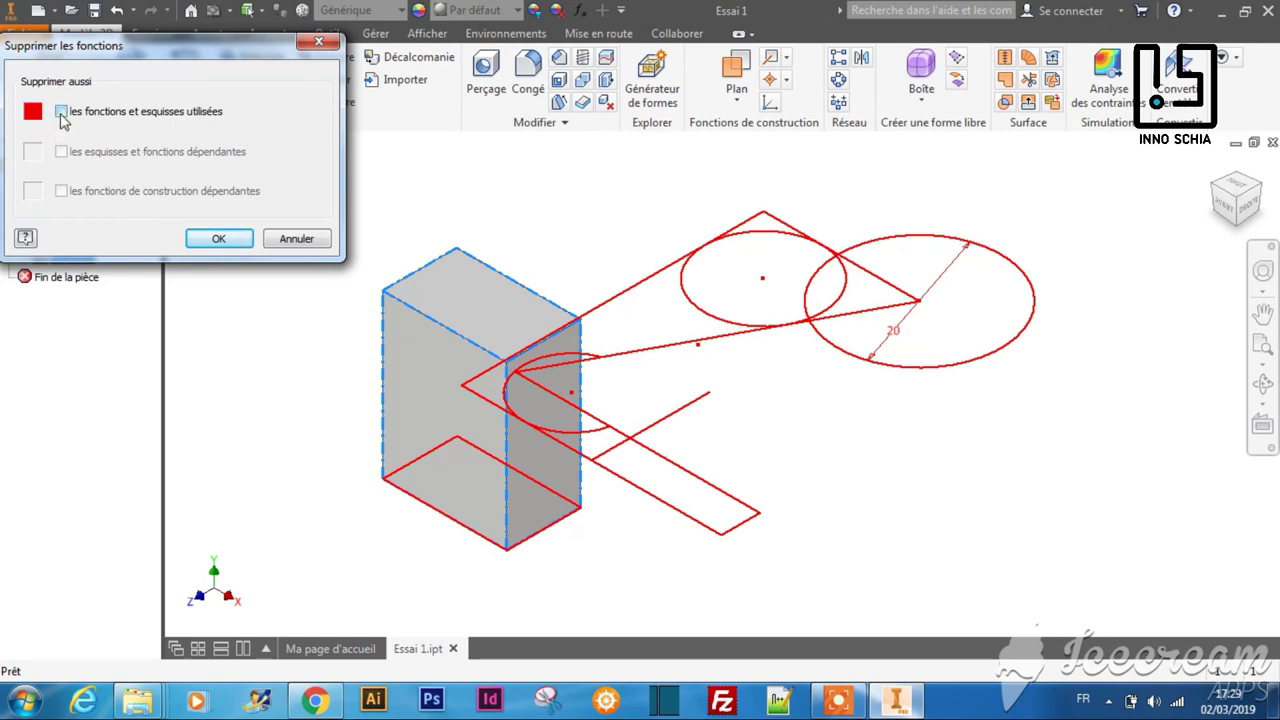
{"action": "left_click", "coordinate": [221, 239]}
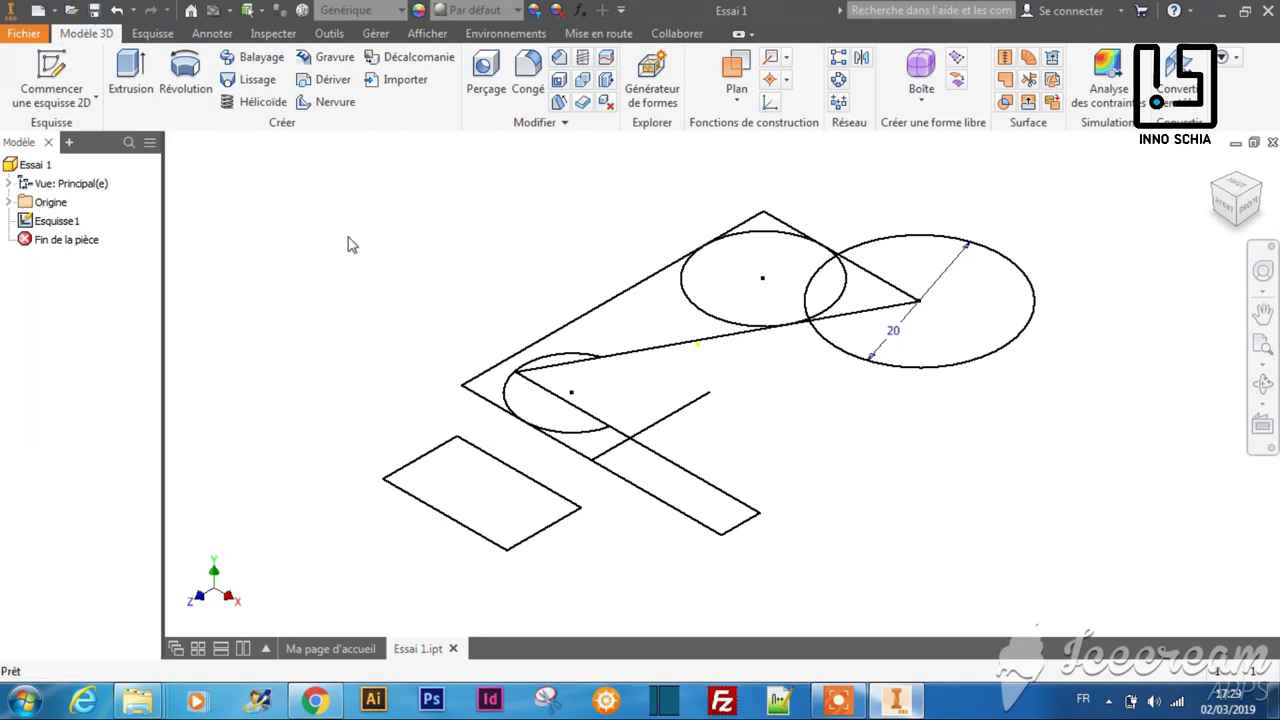
- Close the Essai 1 part and locate its file among the recent documents on the home page
{"action": "left_click", "coordinate": [1272, 146]}
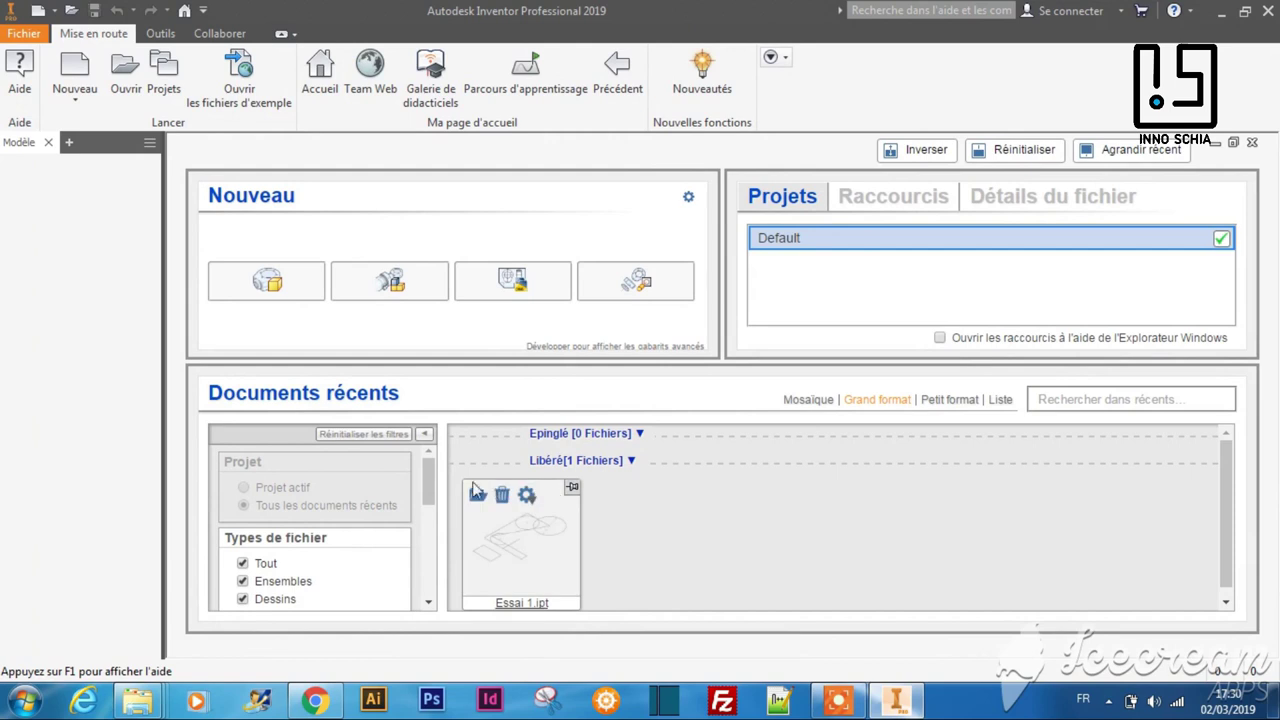
{"action": "mouse_move", "coordinate": [500, 598]}
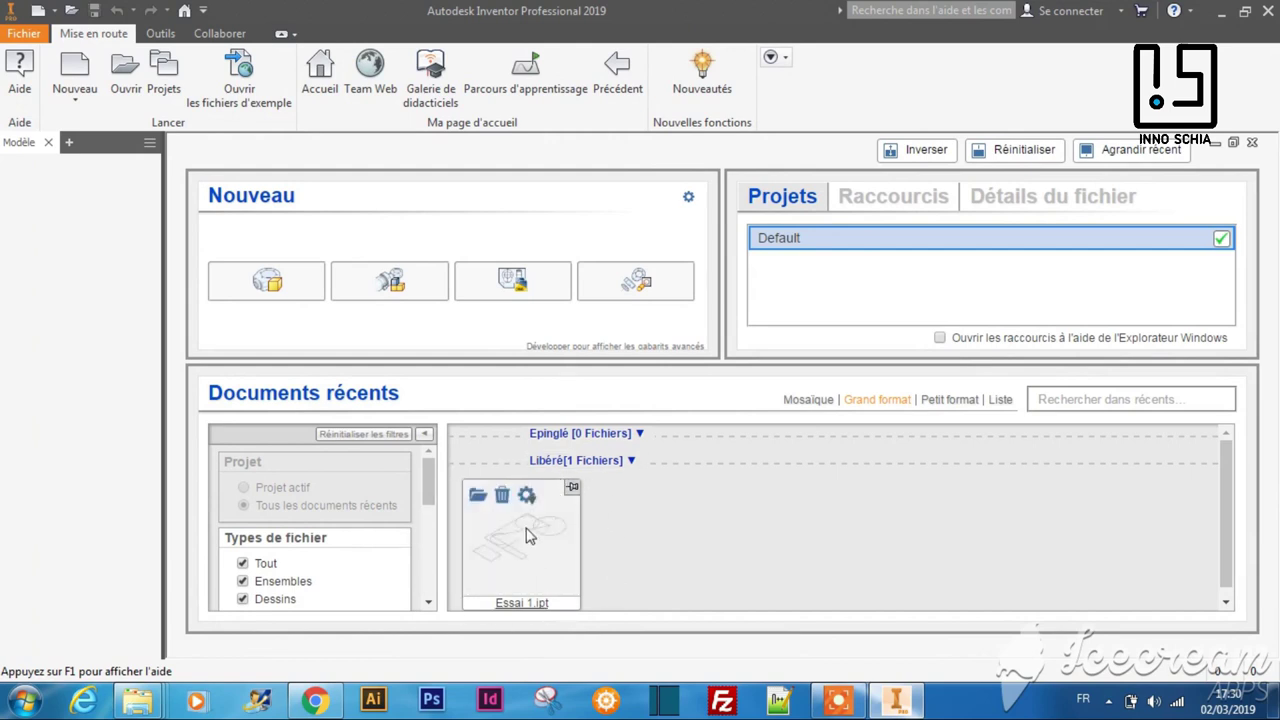